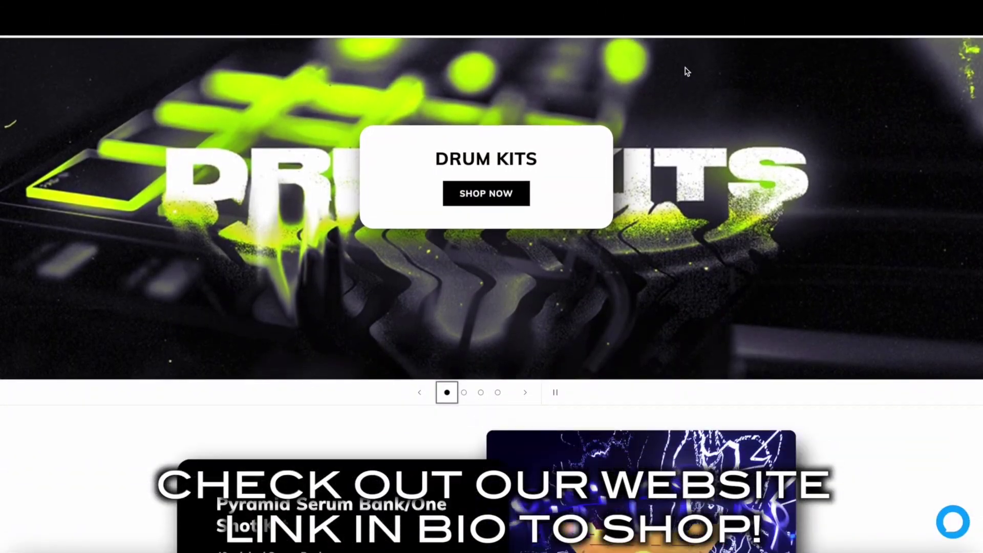
# Scroll the Thirteen Tecc Records store past New Releases and Collections to the Merch and Free Kits rows
pyautogui.scroll(-10, 687, 71)
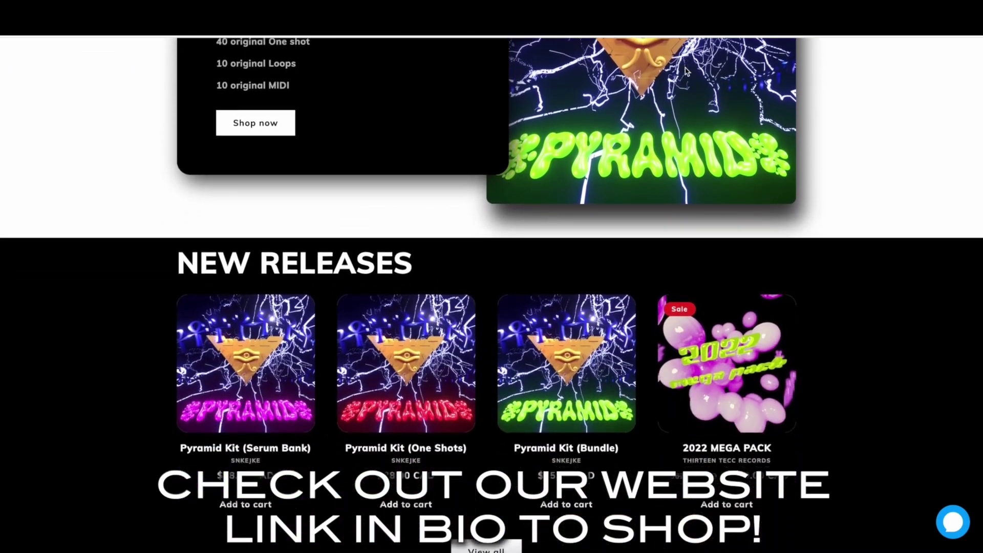
pyautogui.scroll(-10, 687, 71)
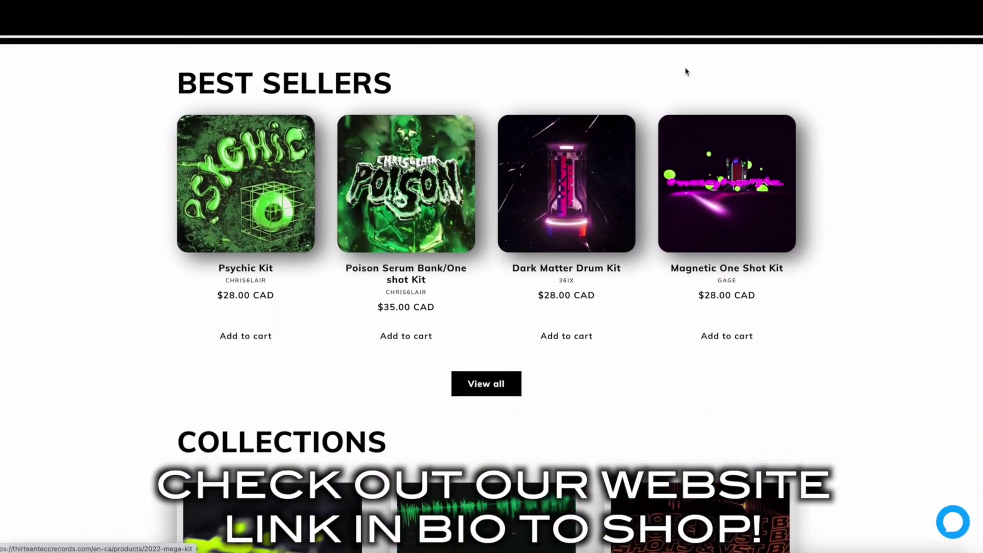
pyautogui.scroll(-10, 687, 71)
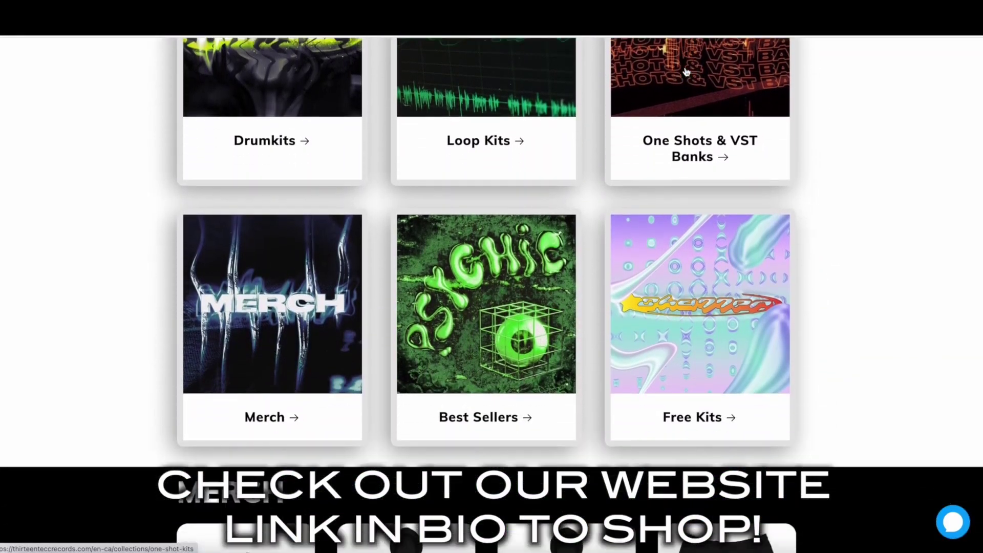
pyautogui.scroll(-5, 687, 72)
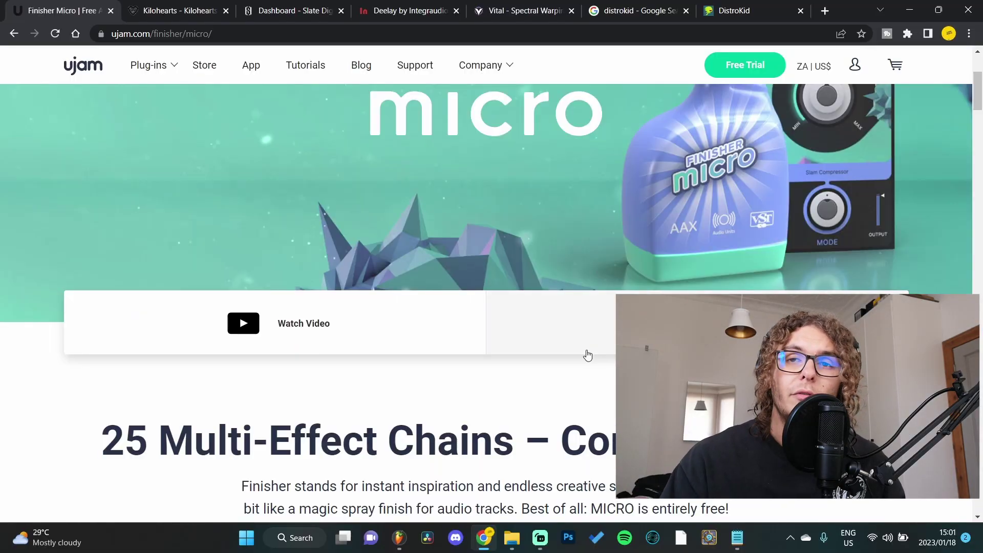
# Scroll back up to the hero banner of the ujam Finisher Micro page
pyautogui.scroll(3, 578, 345)
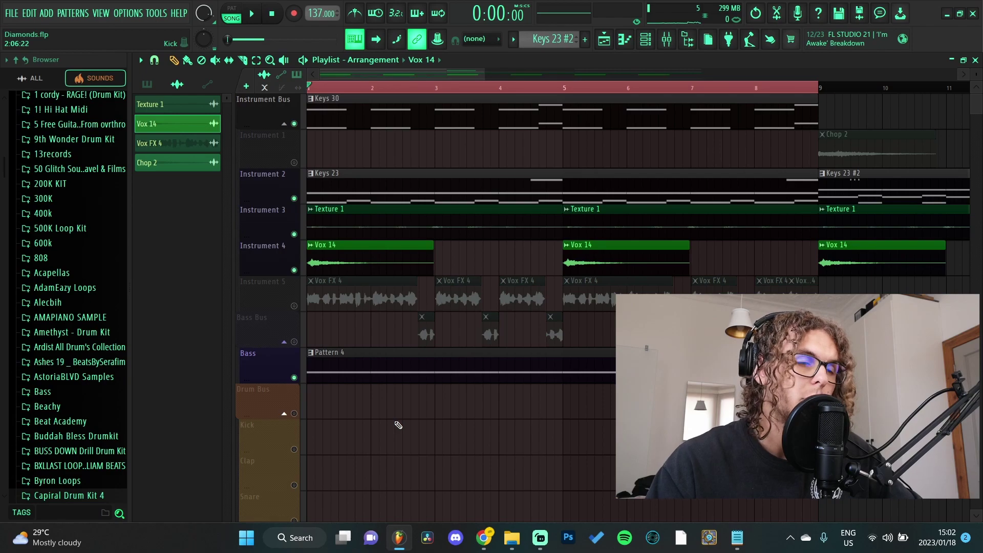
# Open the Keys 23 clip's notes in the piano roll, then set Finisher Micro to Infinity with more amount
pyautogui.scroll(-2, 377, 412)
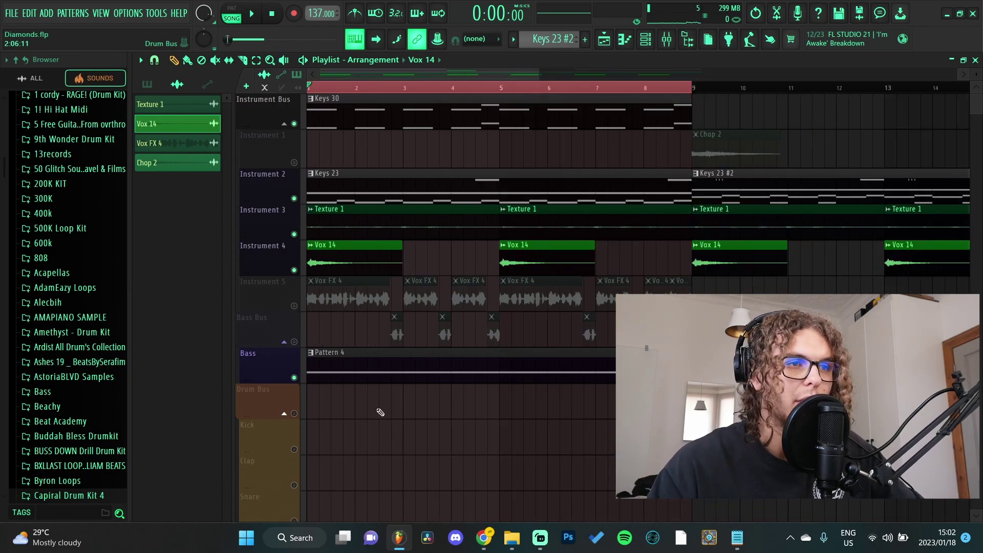
pyautogui.scroll(2, 338, 160)
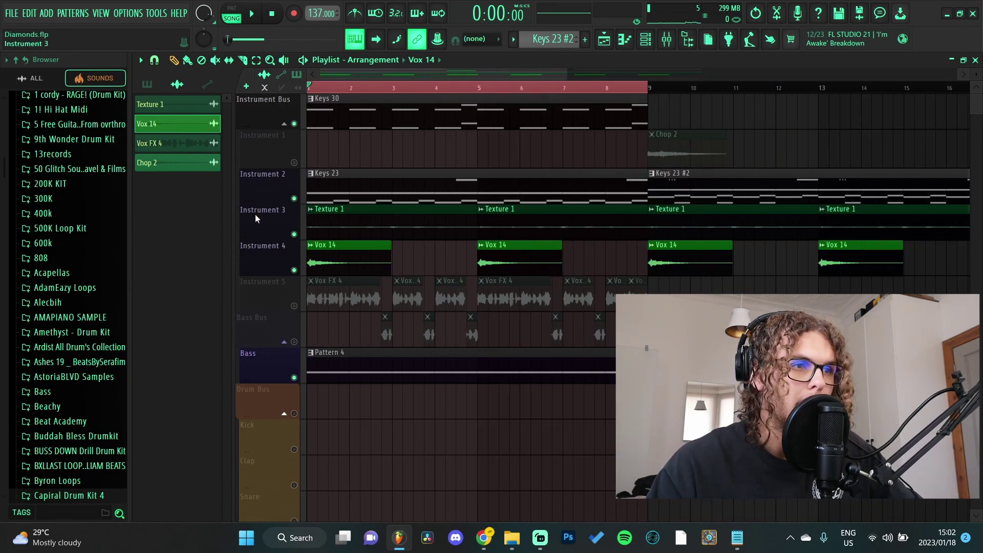
pyautogui.doubleClick(309, 200)
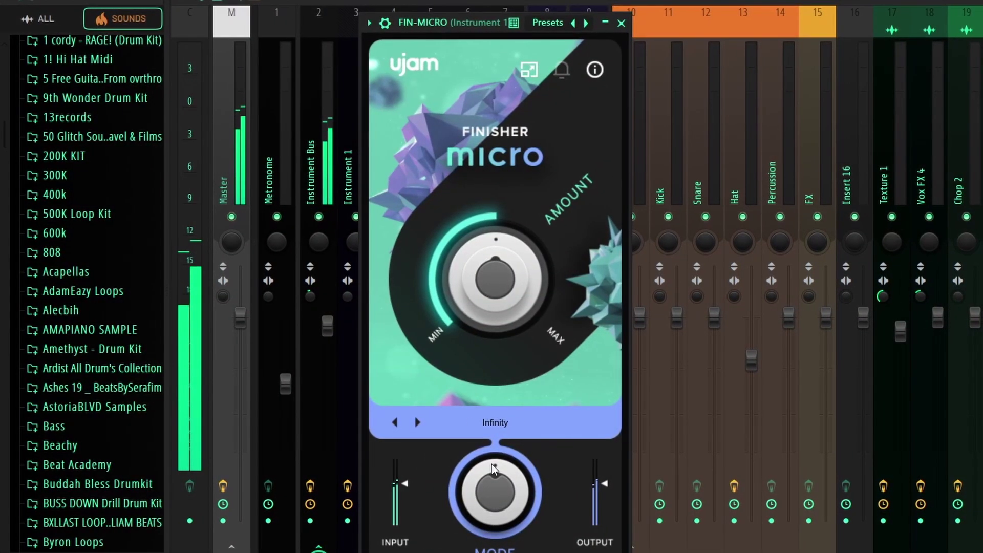
pyautogui.moveTo(491, 464); pyautogui.dragTo(485, 463)
pyautogui.moveTo(482, 257); pyautogui.dragTo(527, 228)
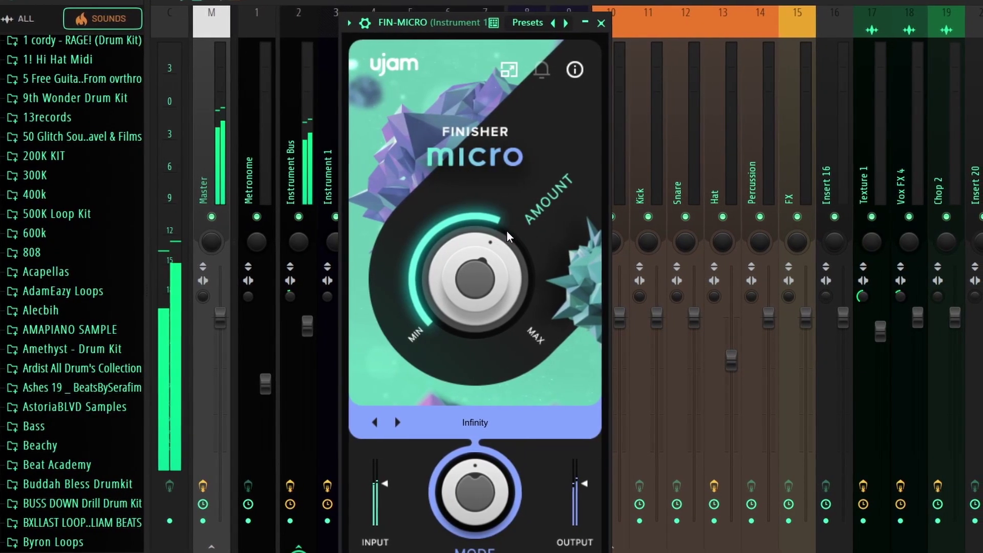
# Step Finisher Micro through Jetplane, Big Hair and EARTH2ISS until CombFilter mode is shown
pyautogui.click(397, 422)
pyautogui.click(397, 422)
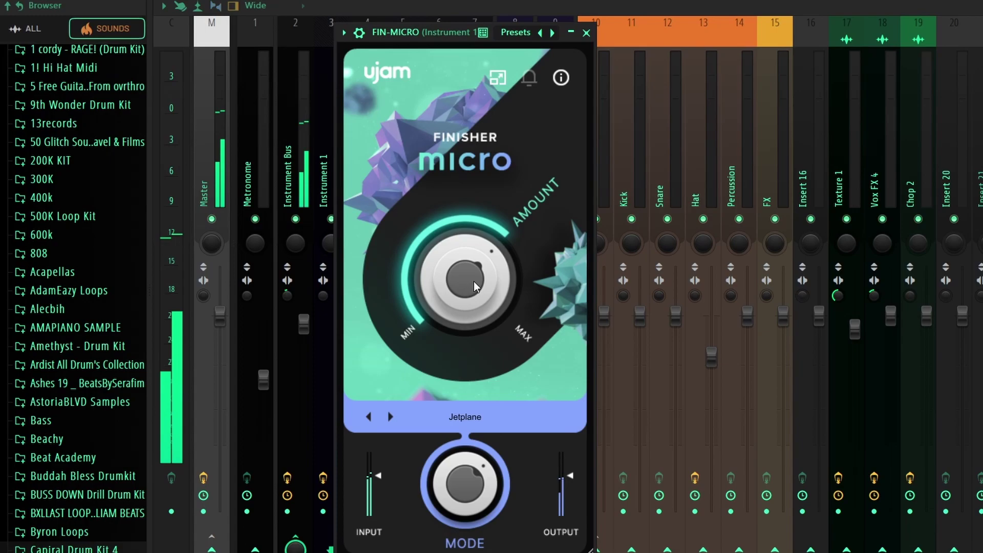
pyautogui.click(392, 417)
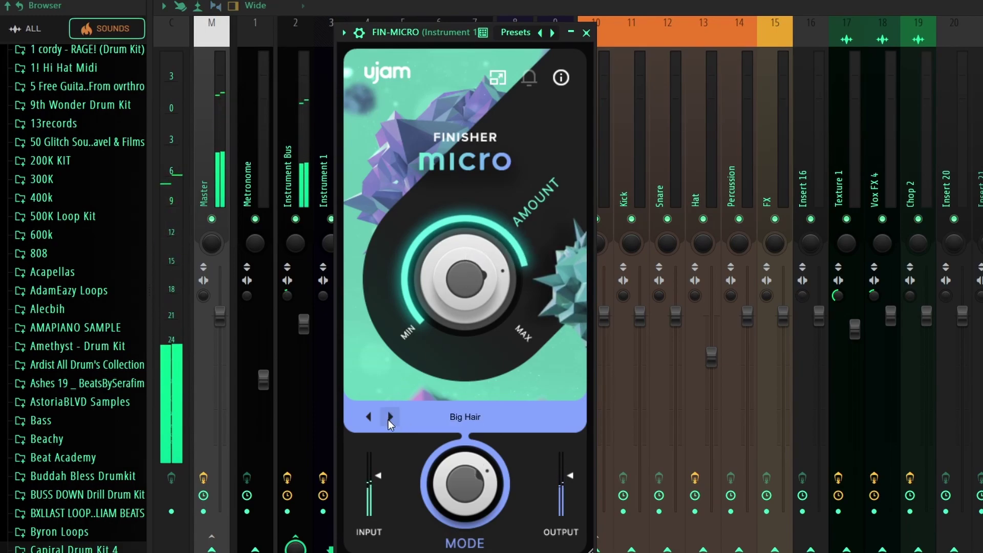
pyautogui.click(388, 419)
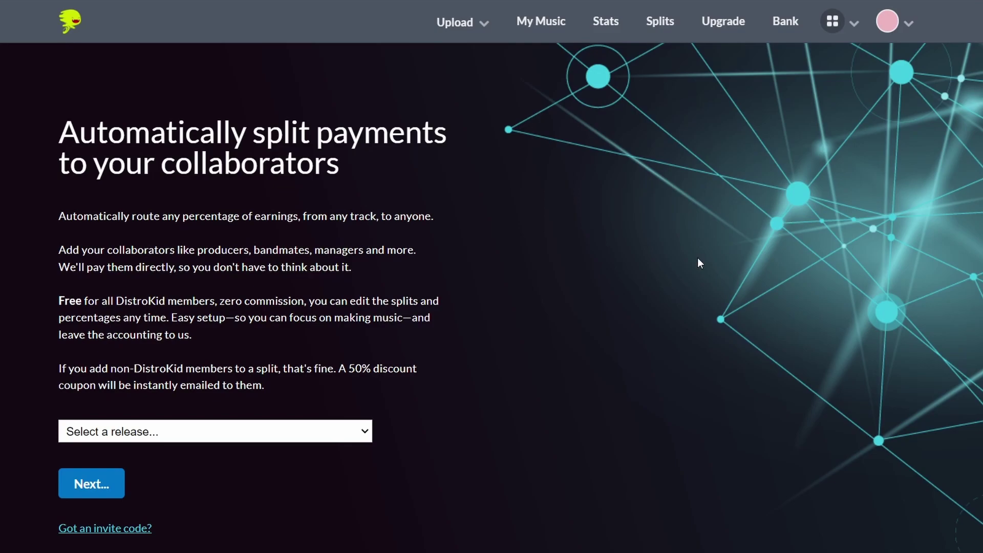
# Open and dismiss the Select a release dropdown on the Splits page, then reveal the invite code field
pyautogui.click(340, 427)
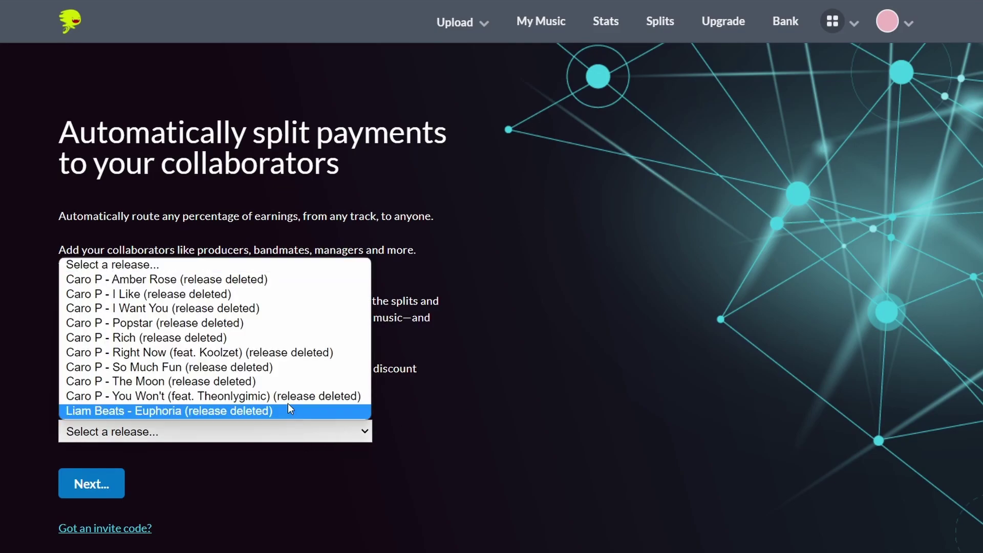
pyautogui.click(499, 450)
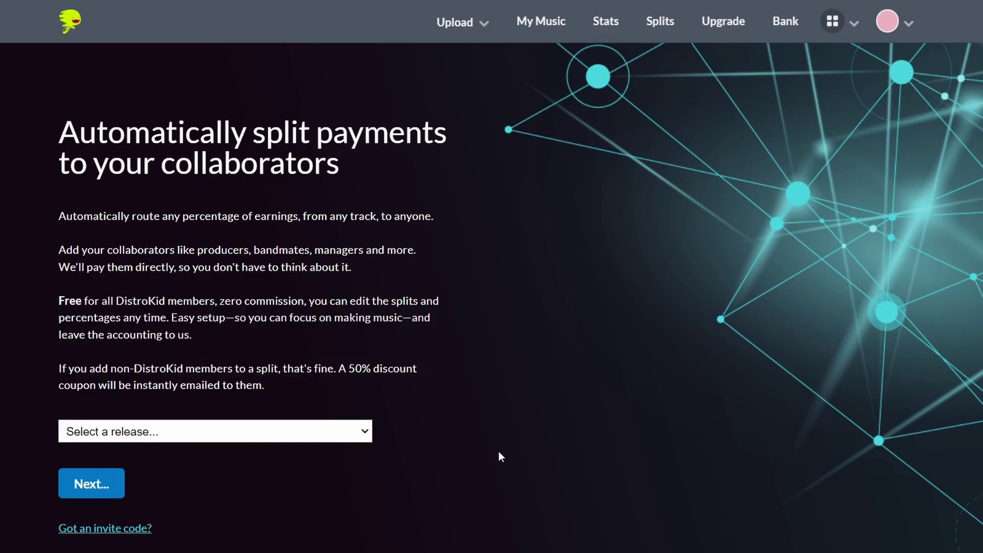
pyautogui.click(102, 528)
pyautogui.scroll(-3, 141, 438)
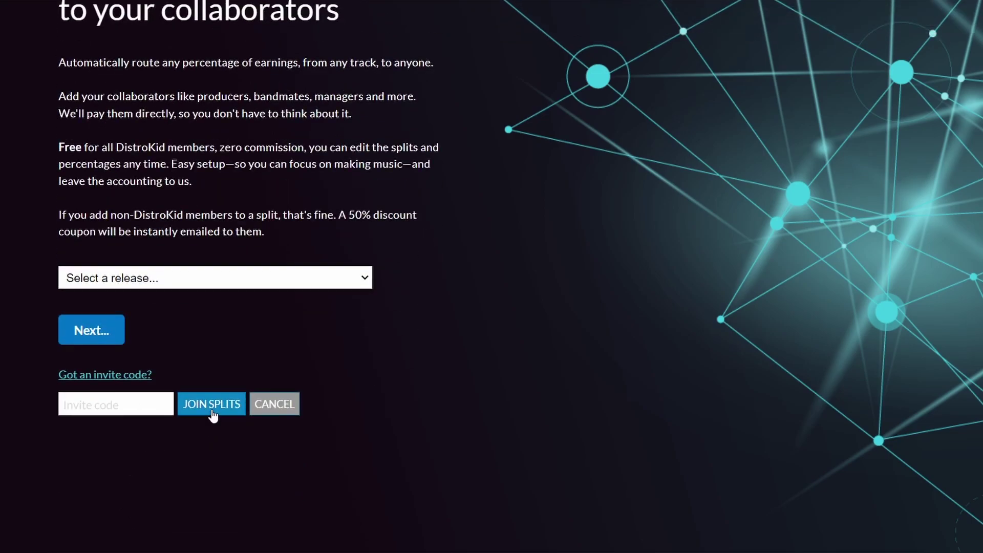
pyautogui.scroll(3, 572, 393)
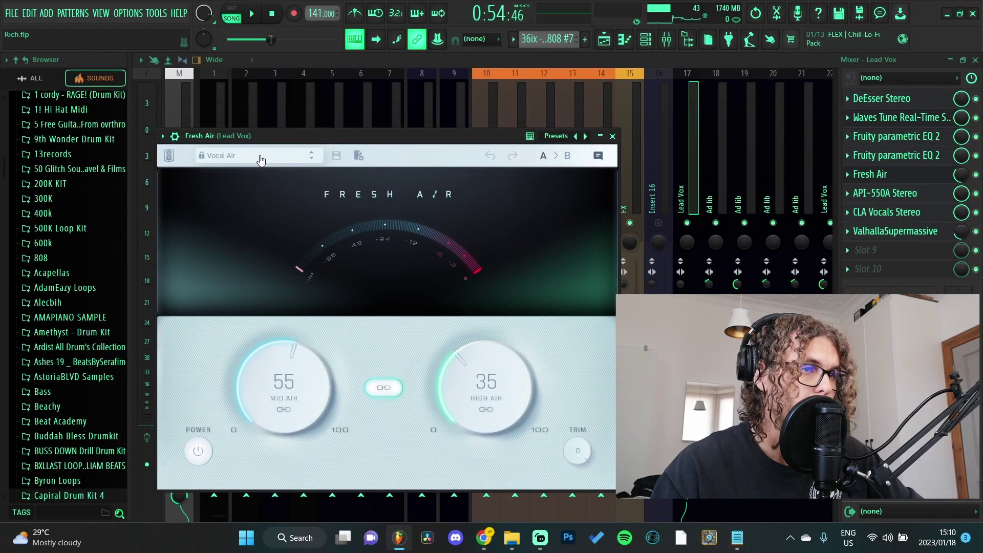
# Drop down the Factory Bank preset list in Fresh Air on the Lead Vox channel
pyautogui.click(260, 160)
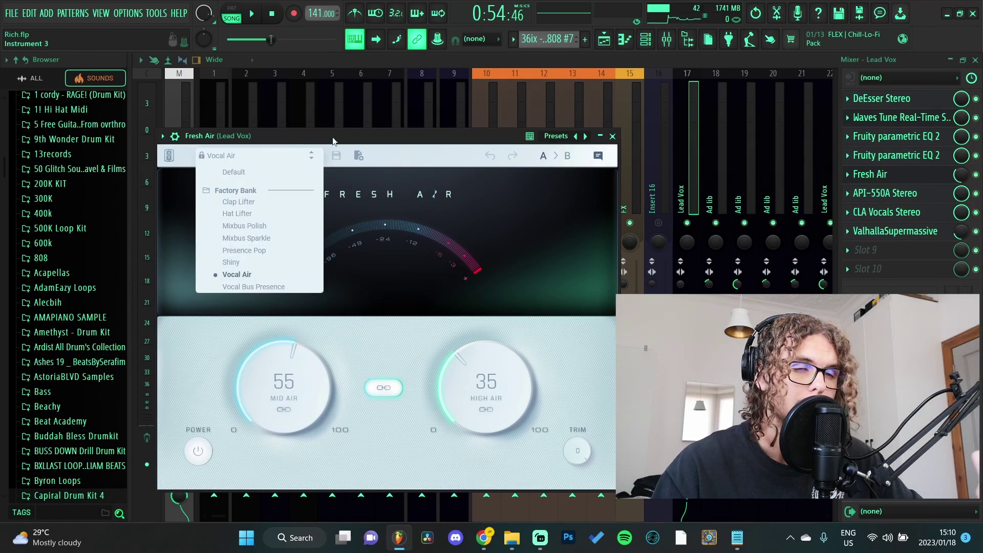
# Keep the Vocal Air preset and toggle Fresh Air off, on, then off again to compare the vocal
pyautogui.click(433, 146)
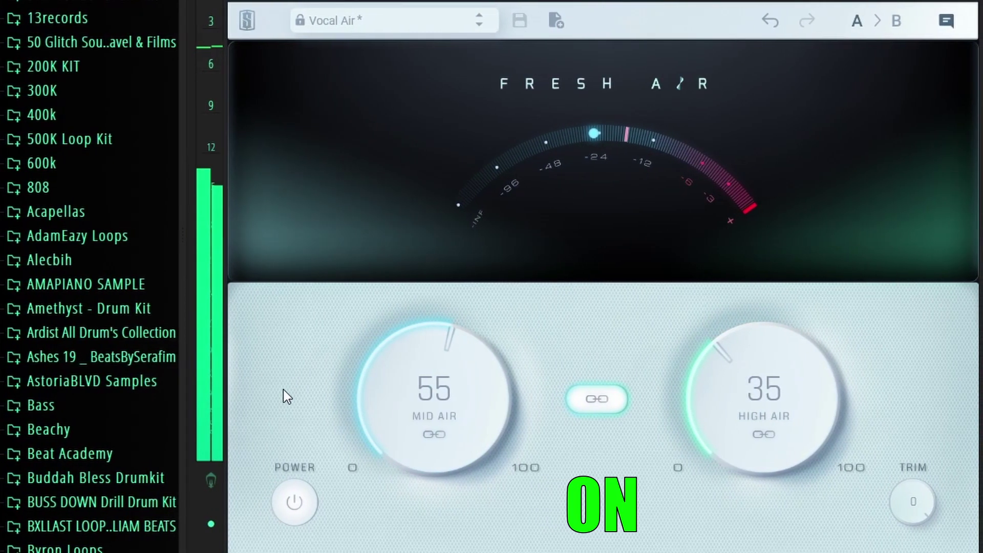
pyautogui.click(285, 505)
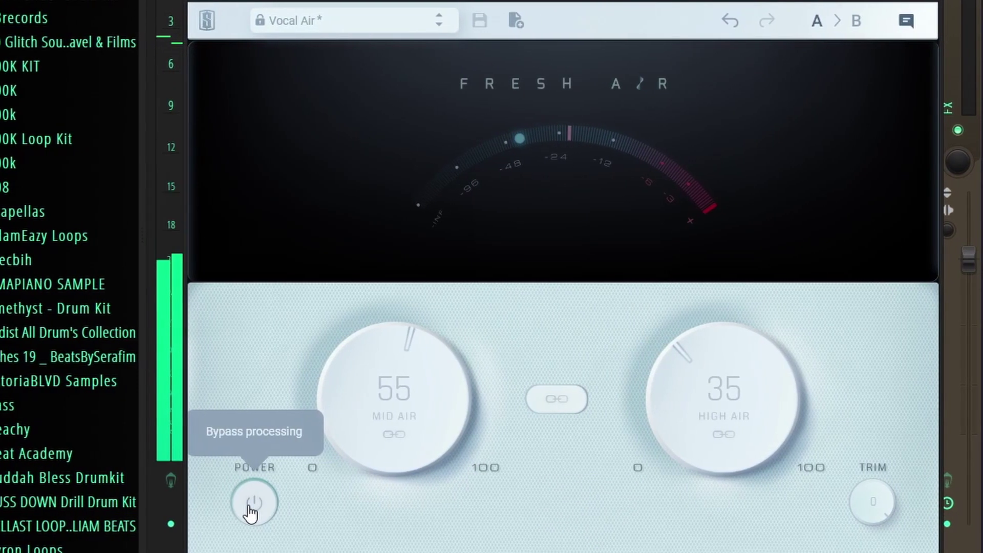
pyautogui.click(266, 507)
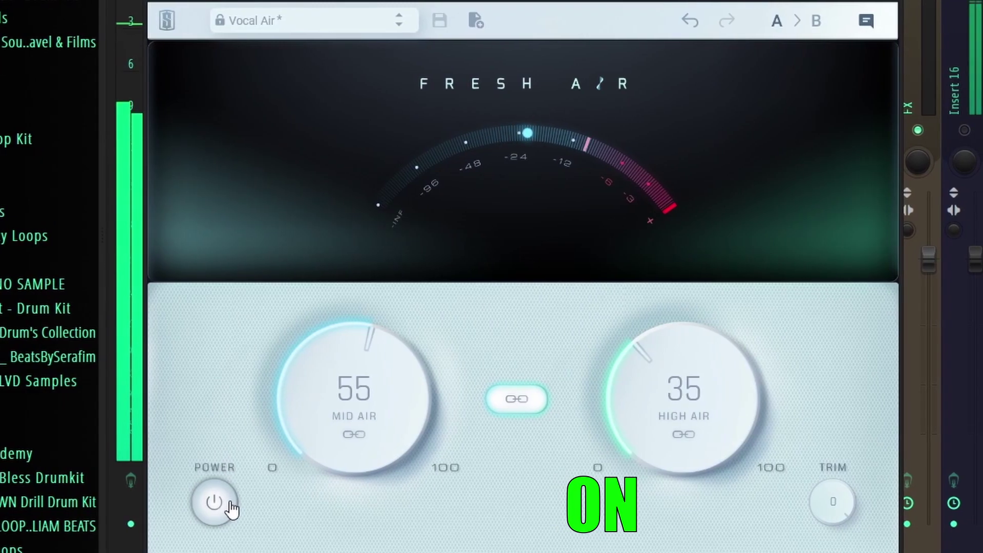
pyautogui.click(225, 507)
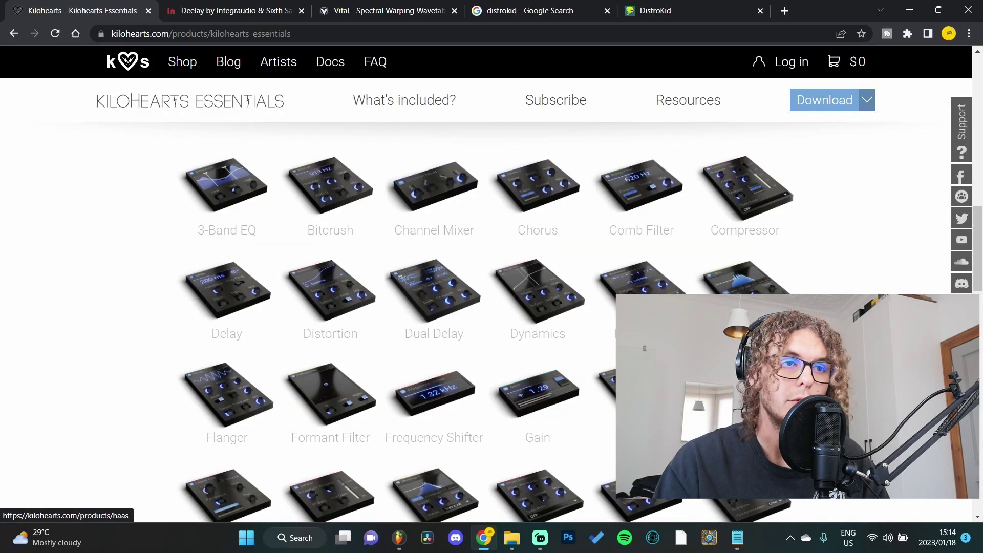
# Scroll down the Kilohearts Essentials page to the grid of included effects
pyautogui.scroll(-3, 746, 205)
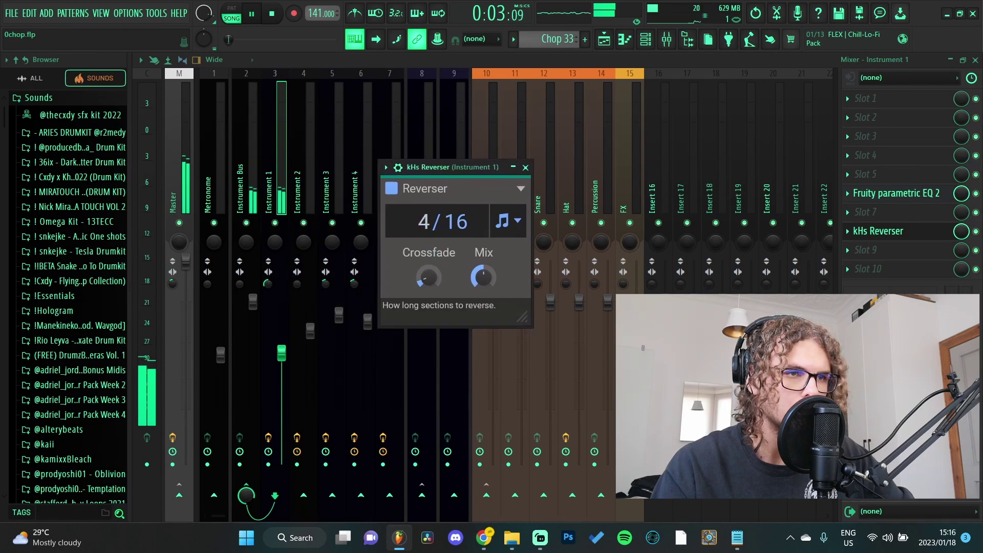
# Lengthen Reverser's sections to 10/16 and show its preset bar
pyautogui.moveTo(441, 221); pyautogui.dragTo(440, 205)
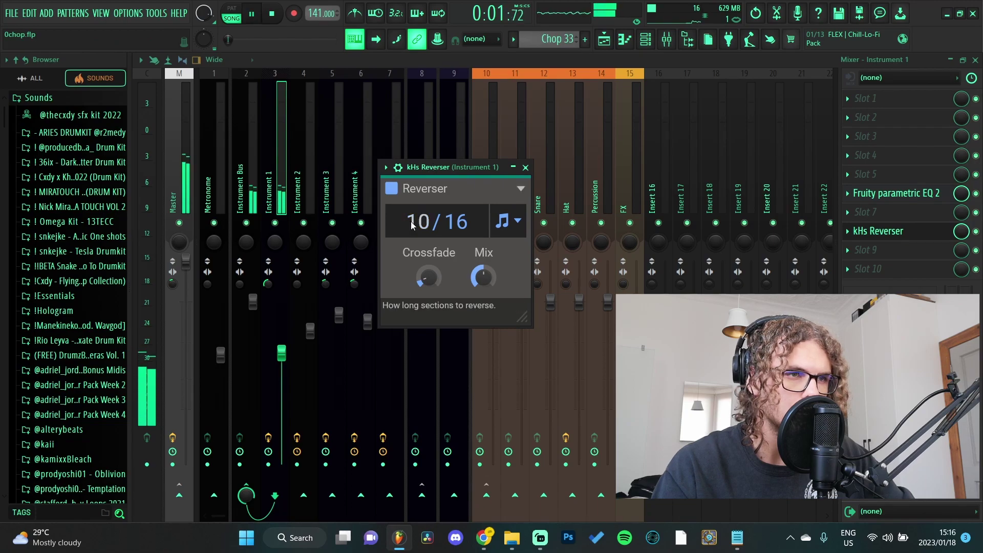
pyautogui.click(515, 188)
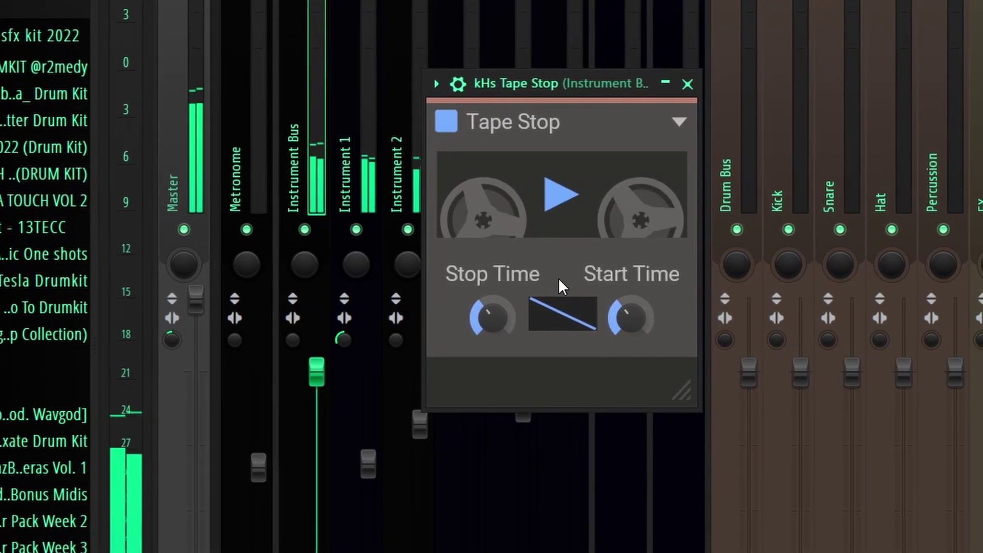
# Load Tape Stop's Instant Start preset and audition it by starting and stopping the tape motor
pyautogui.click(682, 124)
pyautogui.click(469, 169)
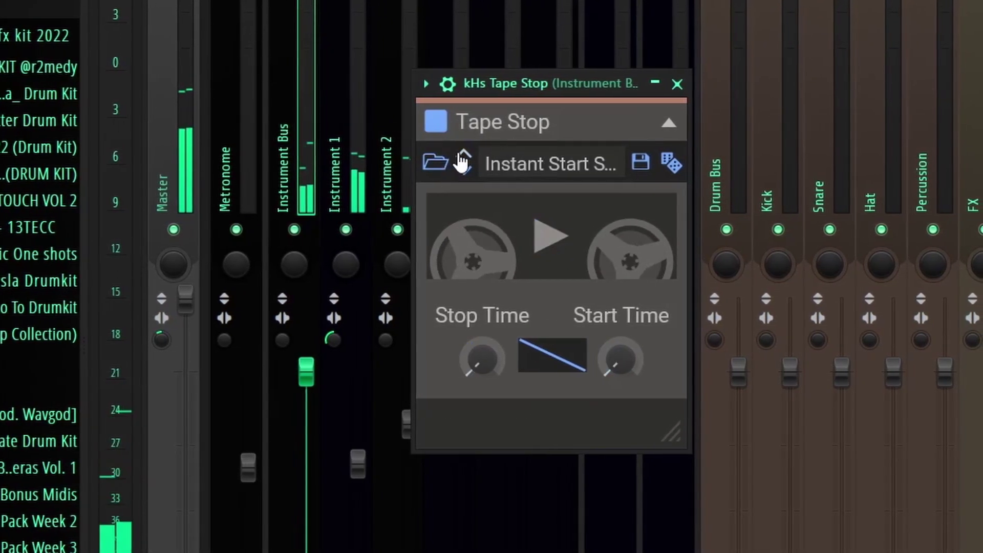
pyautogui.click(544, 236)
pyautogui.click(536, 236)
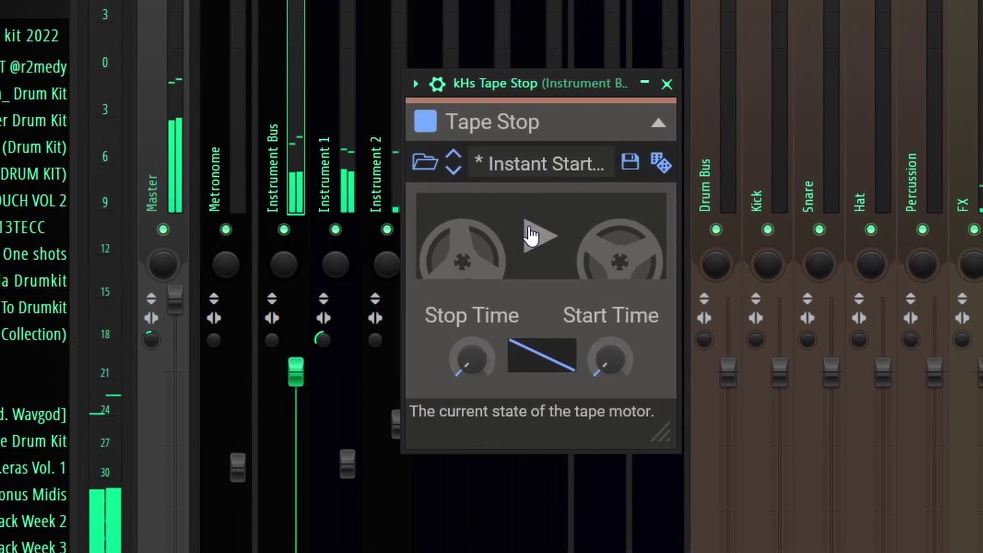
pyautogui.click(514, 231)
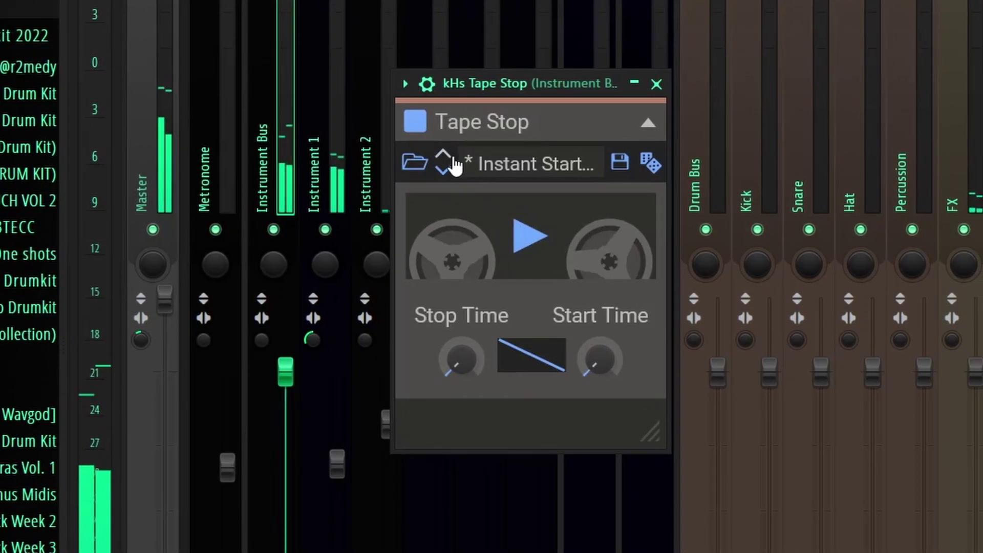
# Switch Tape Stop to the Stop preset and toggle the tape motor on and off several times
pyautogui.click(449, 170)
pyautogui.click(512, 226)
pyautogui.click(512, 228)
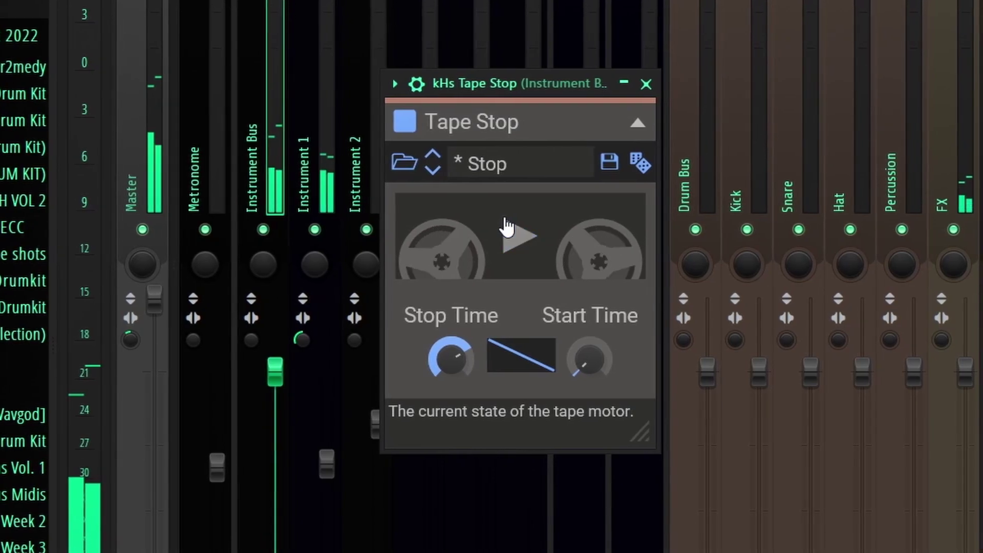
pyautogui.click(496, 236)
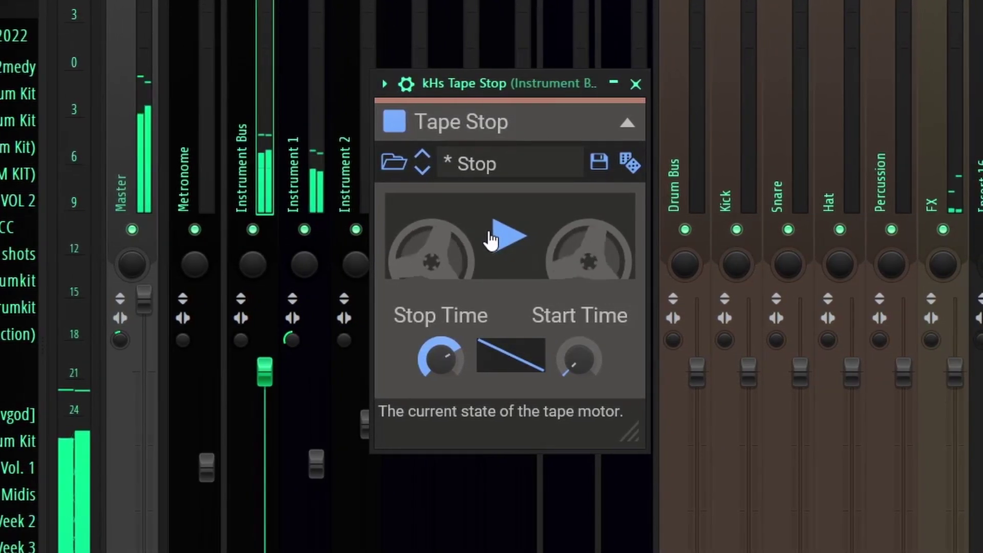
pyautogui.click(489, 240)
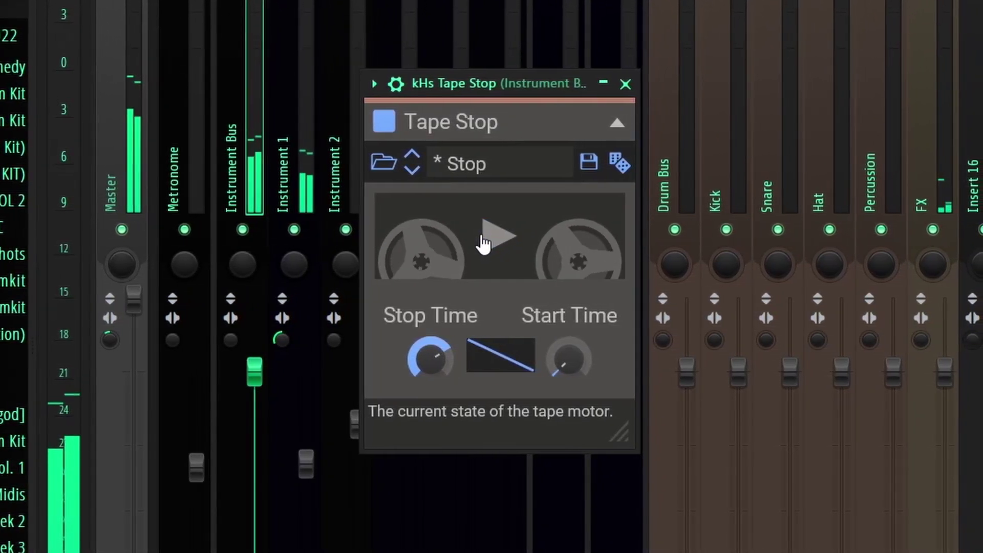
pyautogui.click(489, 239)
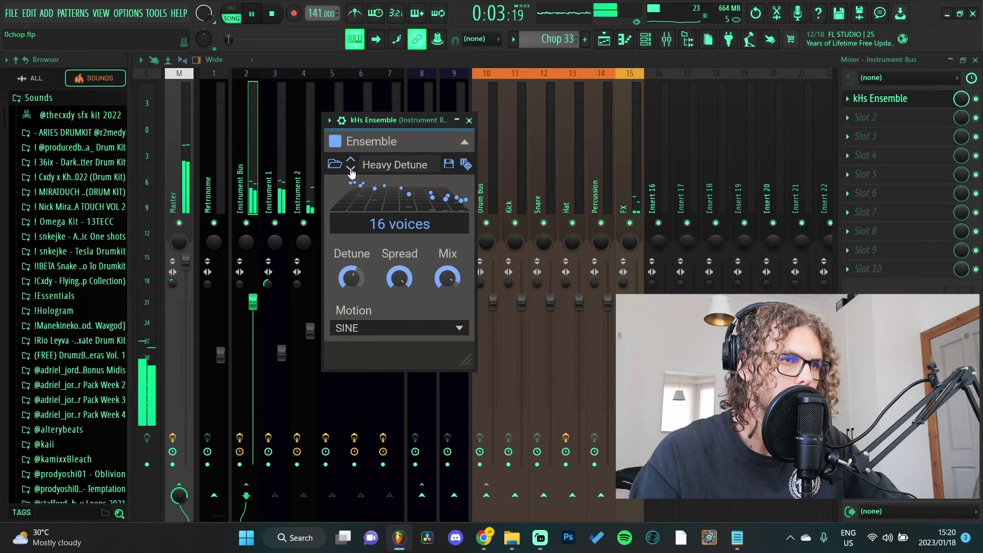
# Audition the Ensemble presets Nice Chorusing, Stereo Pad and Heavy Detune, then close the plugin
pyautogui.click(351, 169)
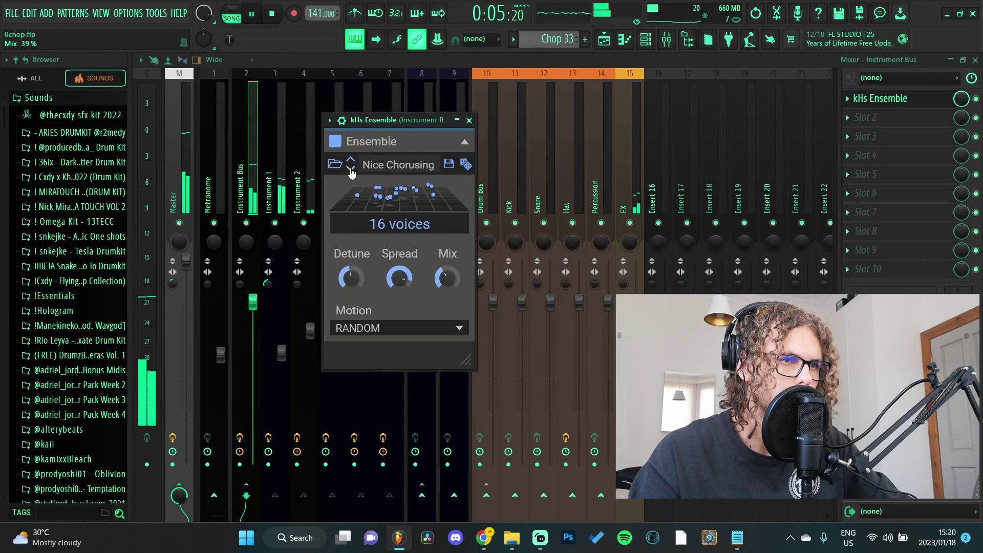
pyautogui.click(351, 168)
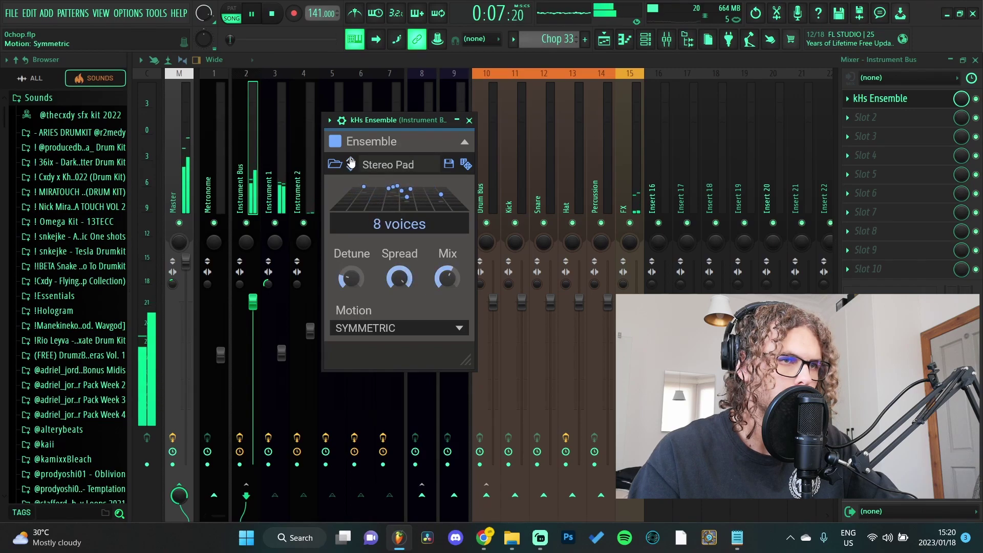
pyautogui.click(351, 163)
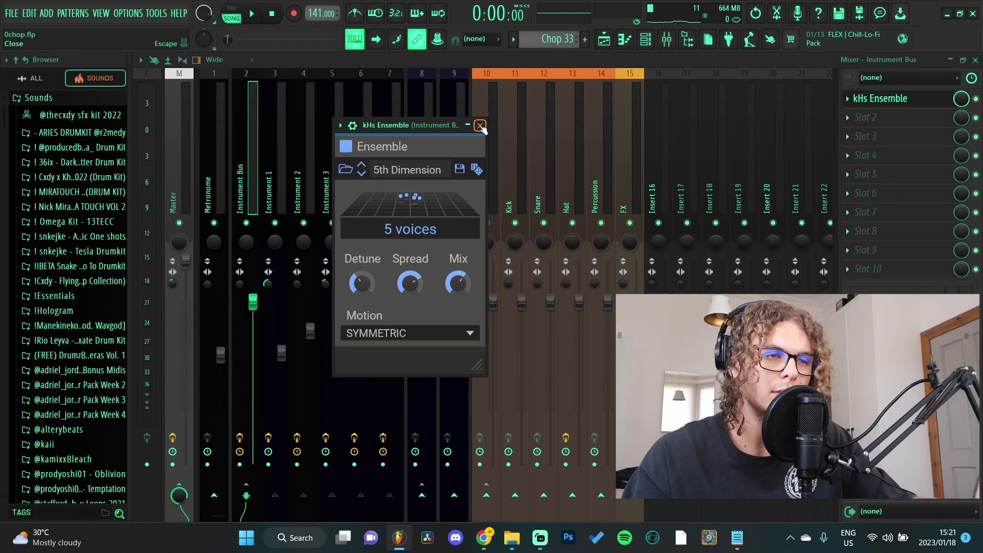
pyautogui.click(480, 125)
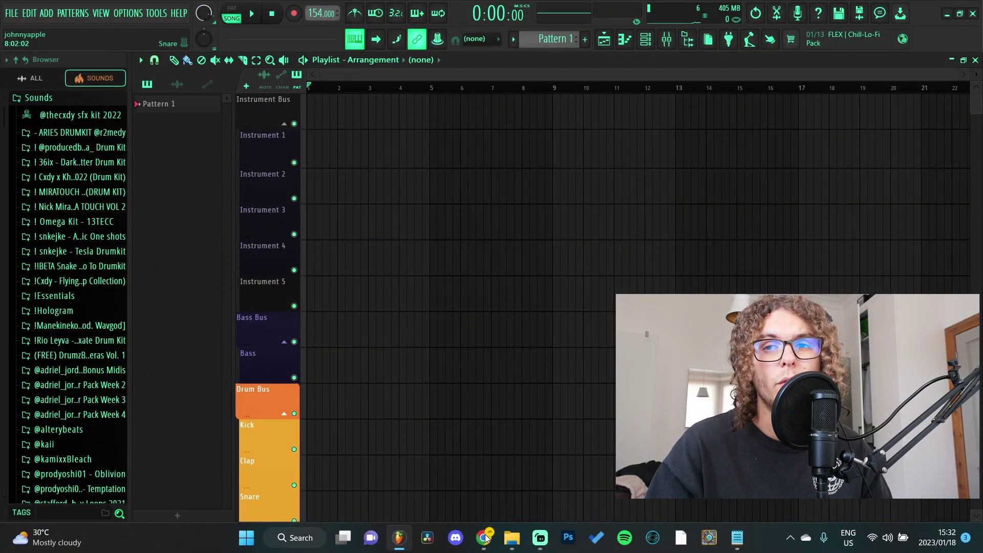
# Bring up vital.audio and scroll through its feature sections down to the pricing tiers
pyautogui.click(485, 538)
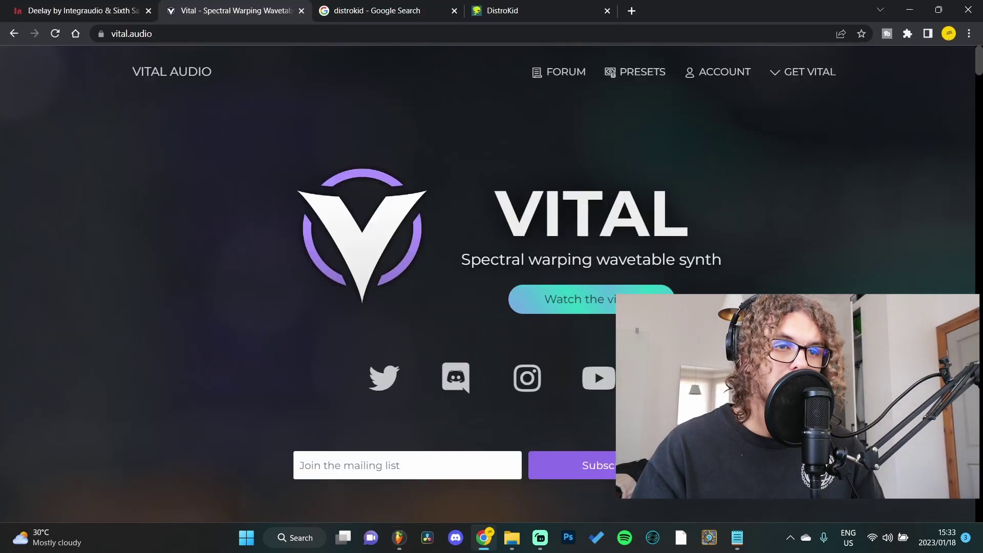
pyautogui.scroll(-5, 492, 282)
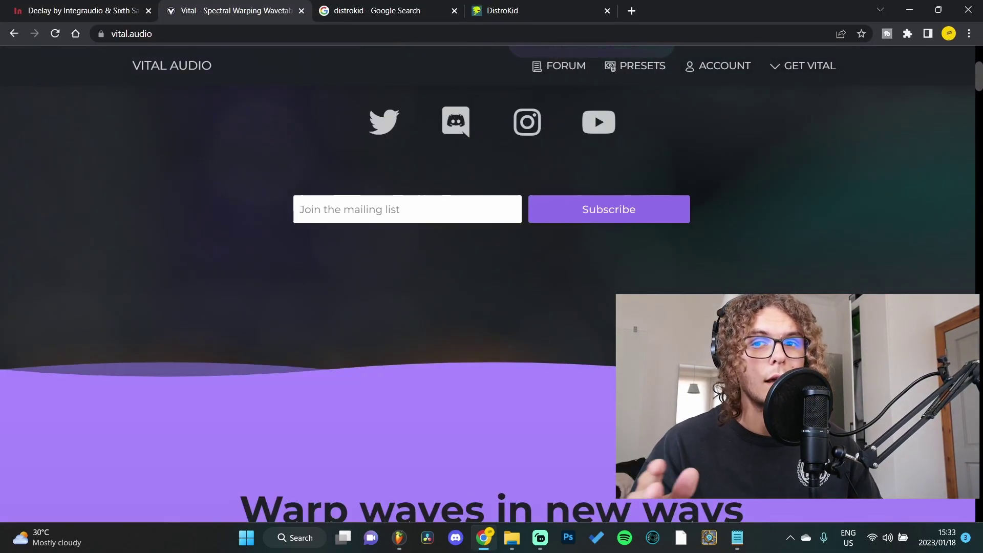
pyautogui.scroll(5, 595, 113)
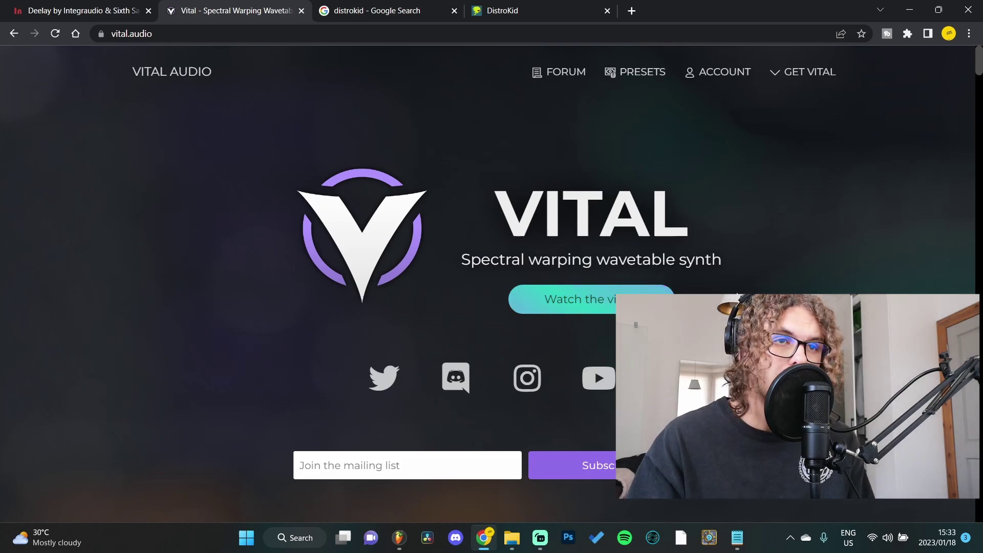
pyautogui.scroll(-1, 737, 294)
pyautogui.scroll(-7, 737, 294)
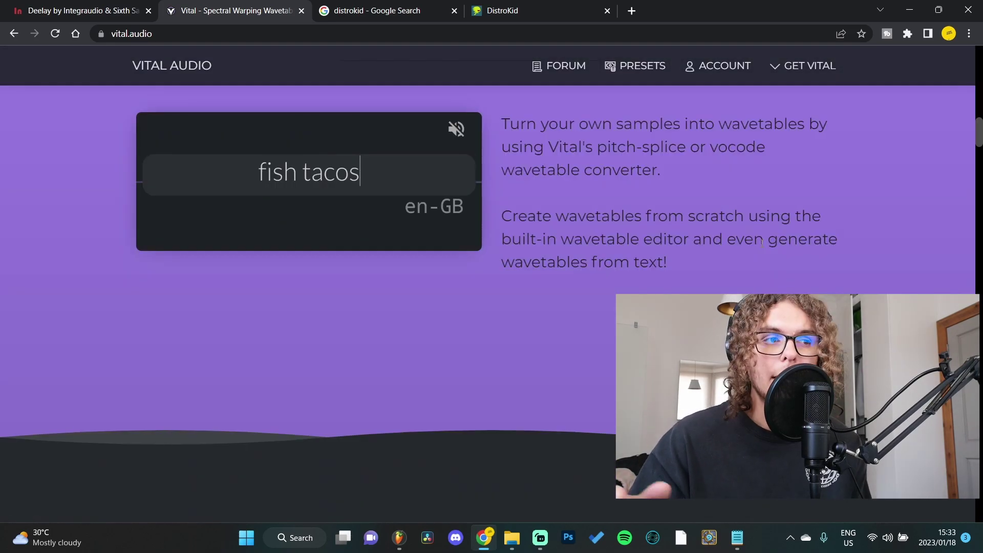
pyautogui.scroll(-2, 752, 227)
pyautogui.scroll(-6, 753, 227)
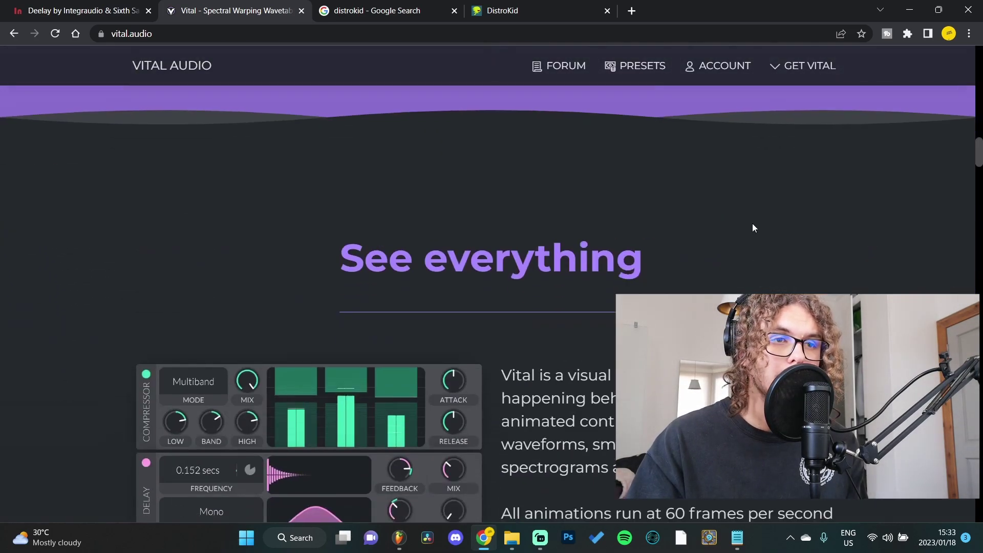
pyautogui.scroll(-3, 745, 204)
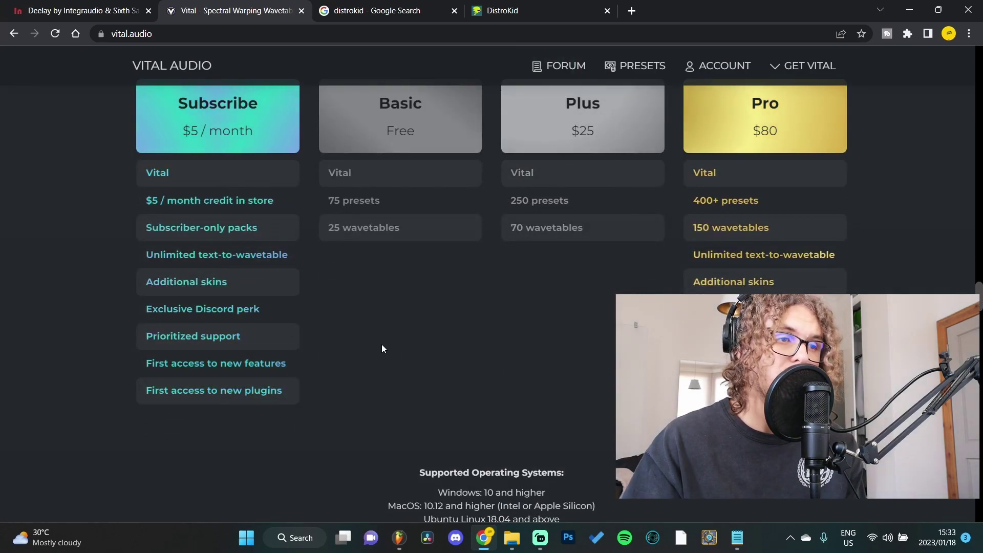
pyautogui.scroll(1, 412, 321)
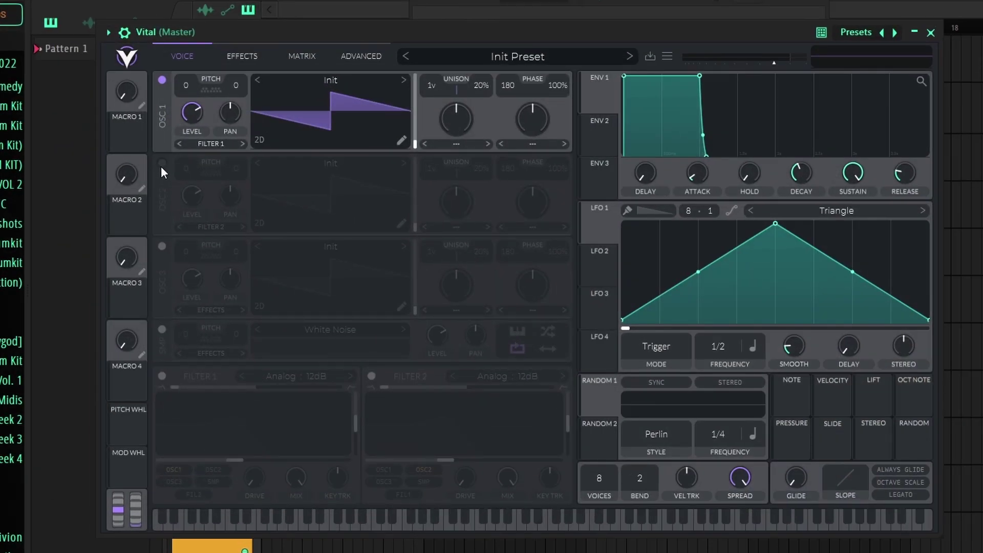
# Enable Vital's second and third oscillators and the White Noise sampler, then change its sample
pyautogui.click(162, 164)
pyautogui.click(162, 247)
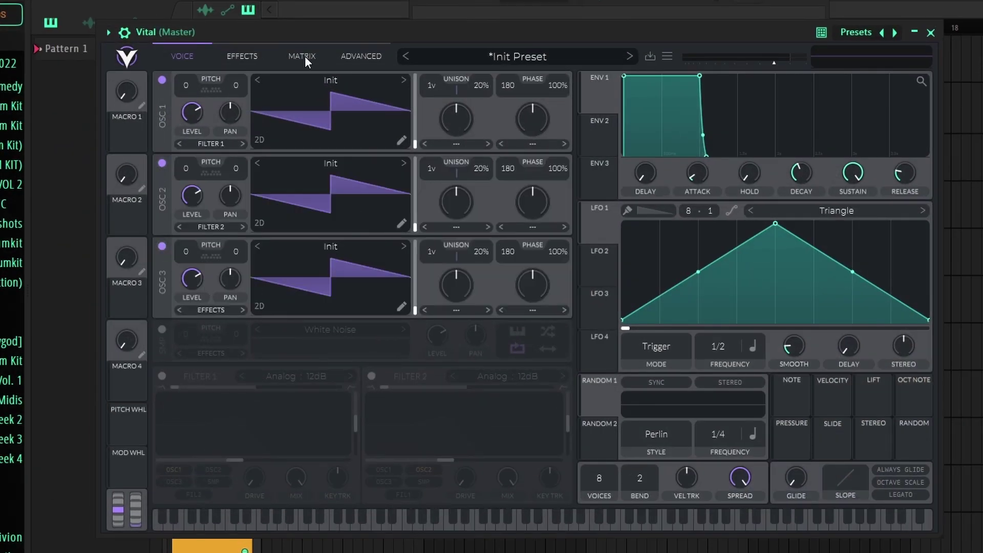
pyautogui.click(163, 329)
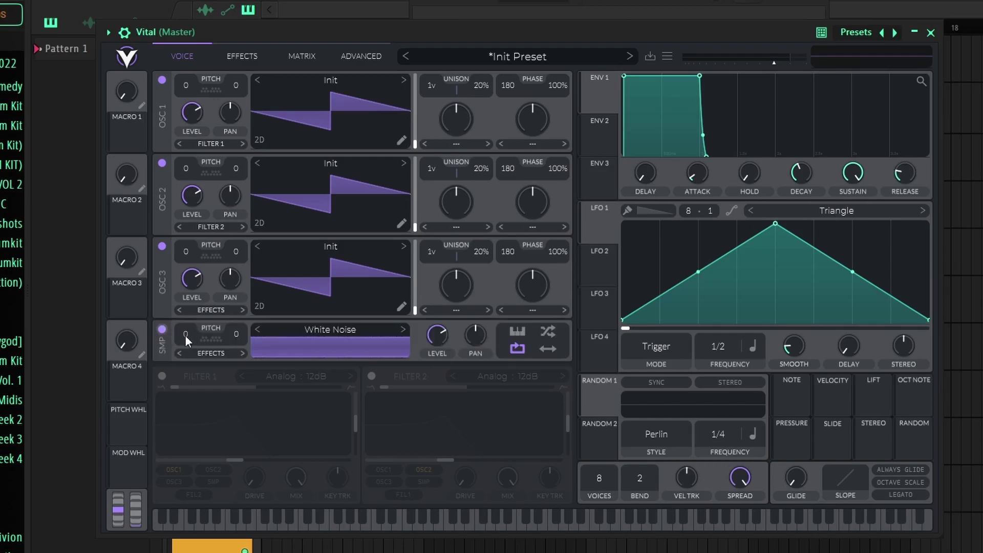
pyautogui.click(400, 329)
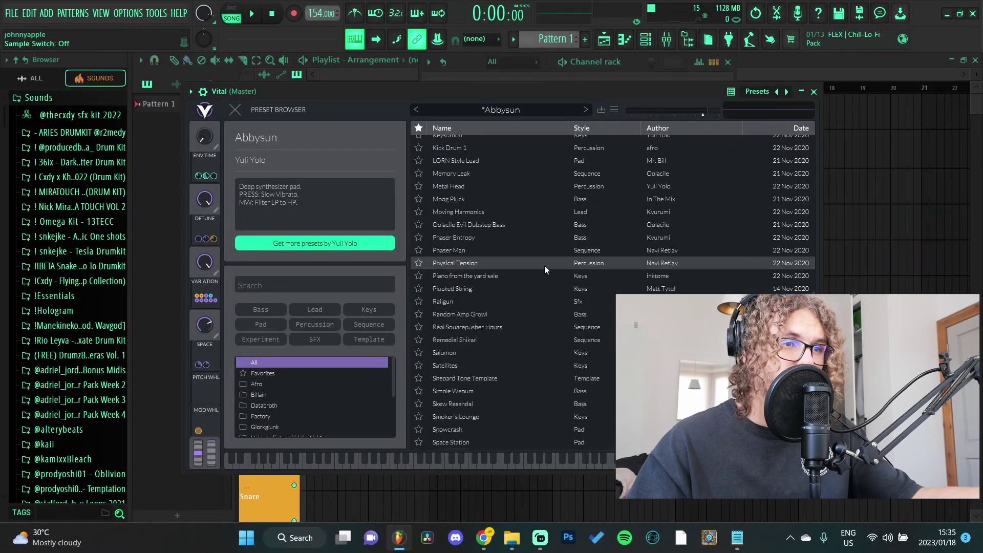
# Scroll Vital's preset browser to load 'A happy ending of the world'
pyautogui.scroll(-5, 546, 261)
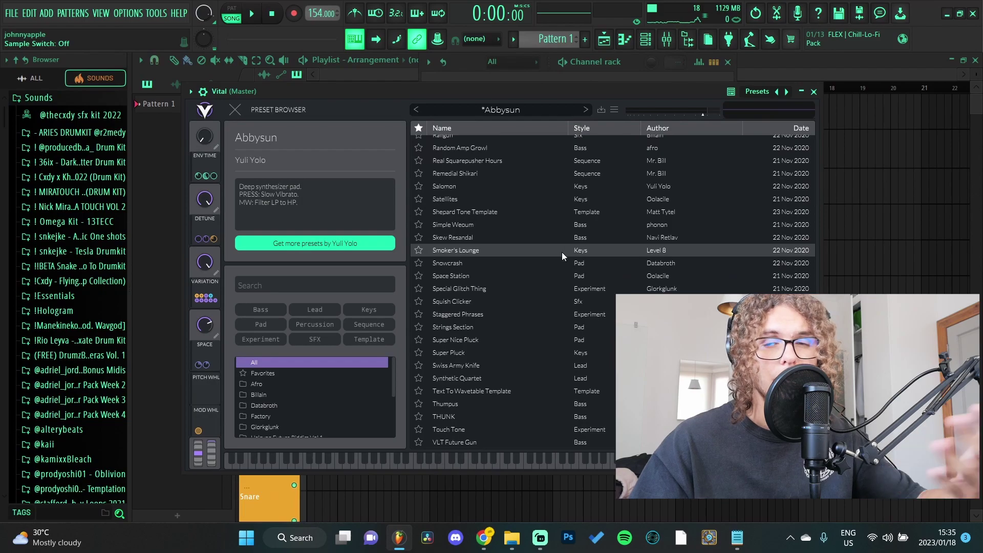
pyautogui.scroll(5, 561, 251)
pyautogui.scroll(3, 575, 259)
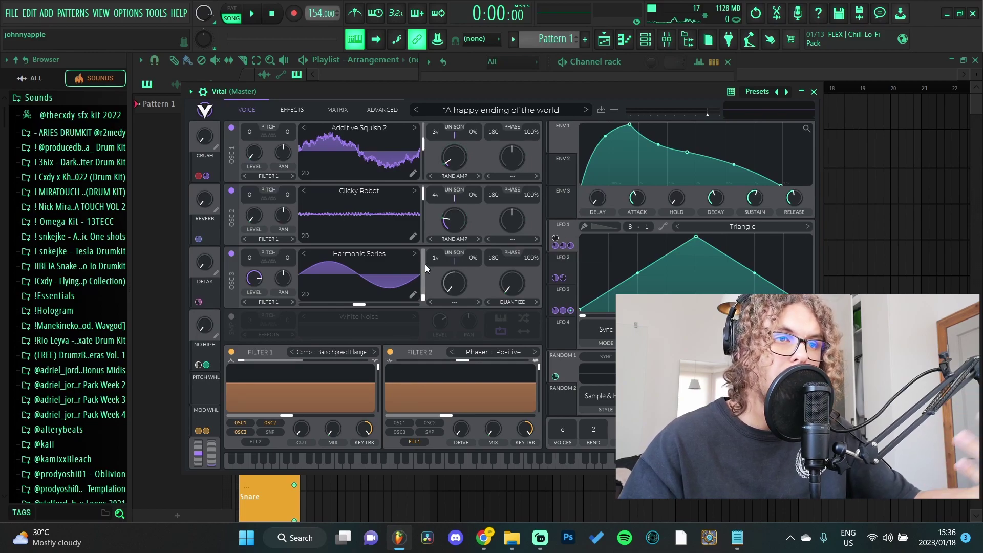
# Route envelope 1 to oscillator 1's RAND AMP knob as a modulation
pyautogui.click(559, 193)
pyautogui.click(562, 138)
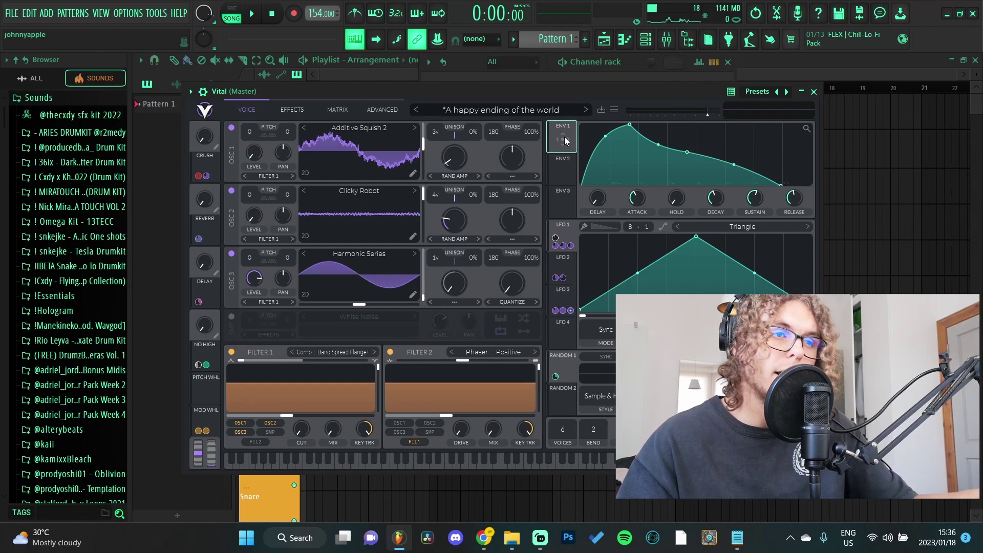
pyautogui.moveTo(566, 141); pyautogui.dragTo(457, 163)
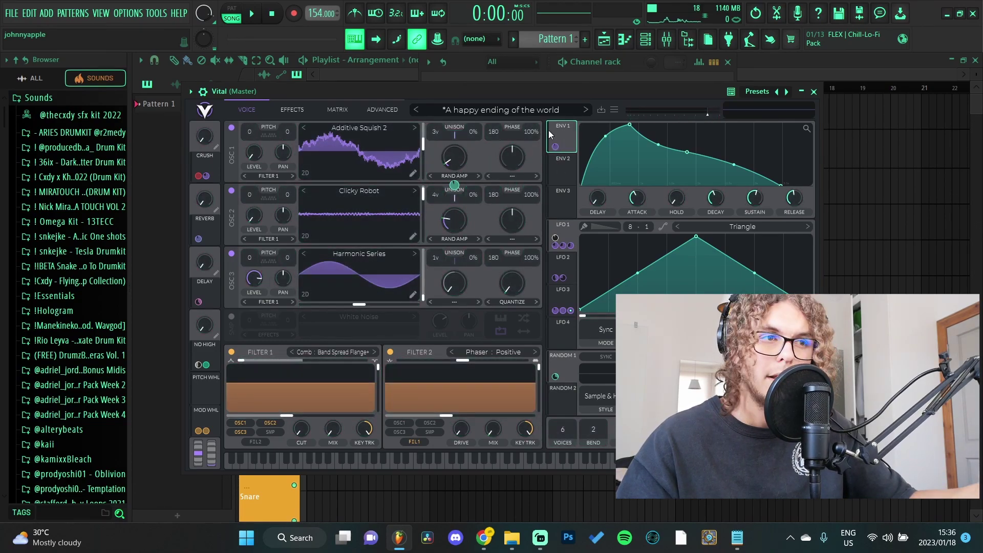
# Reposition the Vital window and view its EFFECTS chain and MATRIX modulation tab
pyautogui.moveTo(310, 91); pyautogui.dragTo(330, 88)
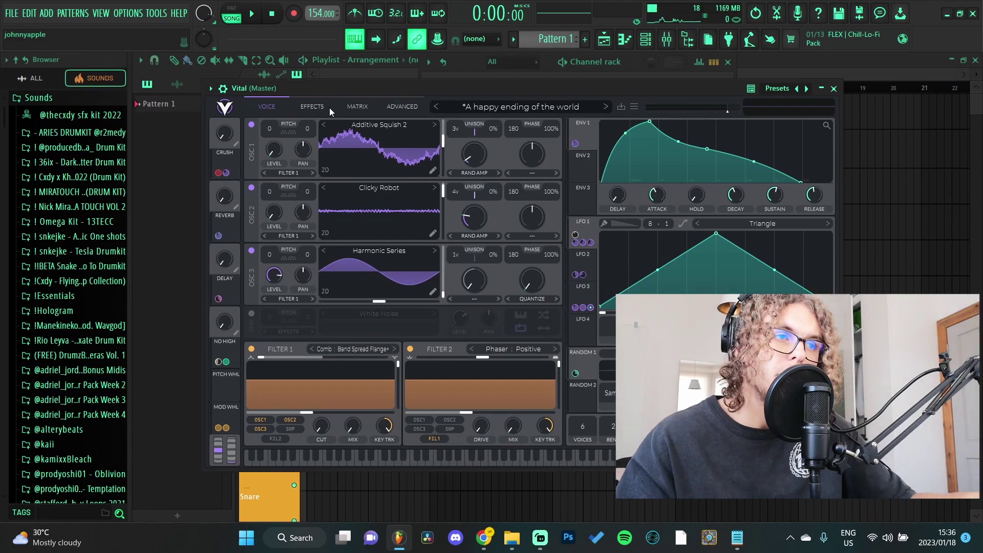
pyautogui.click(312, 108)
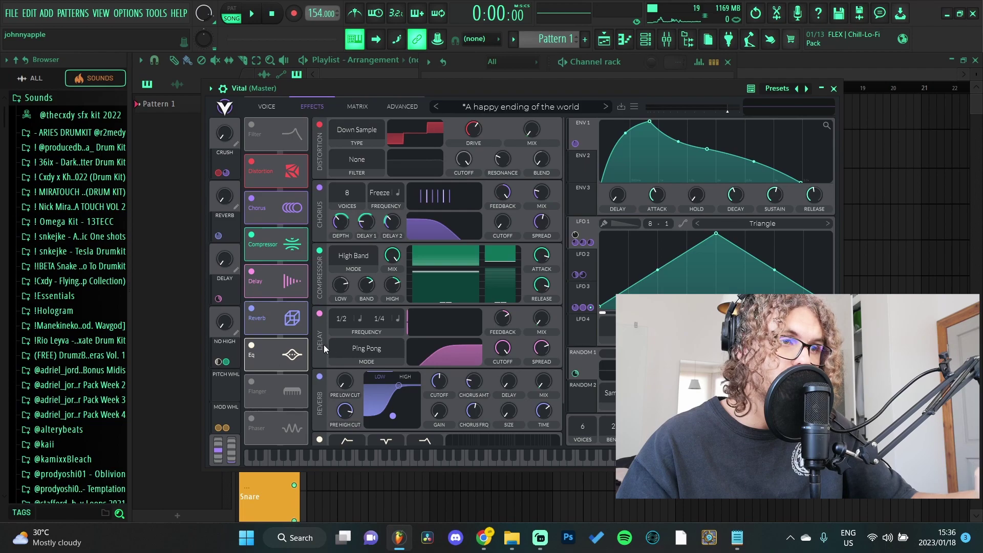
pyautogui.click(367, 106)
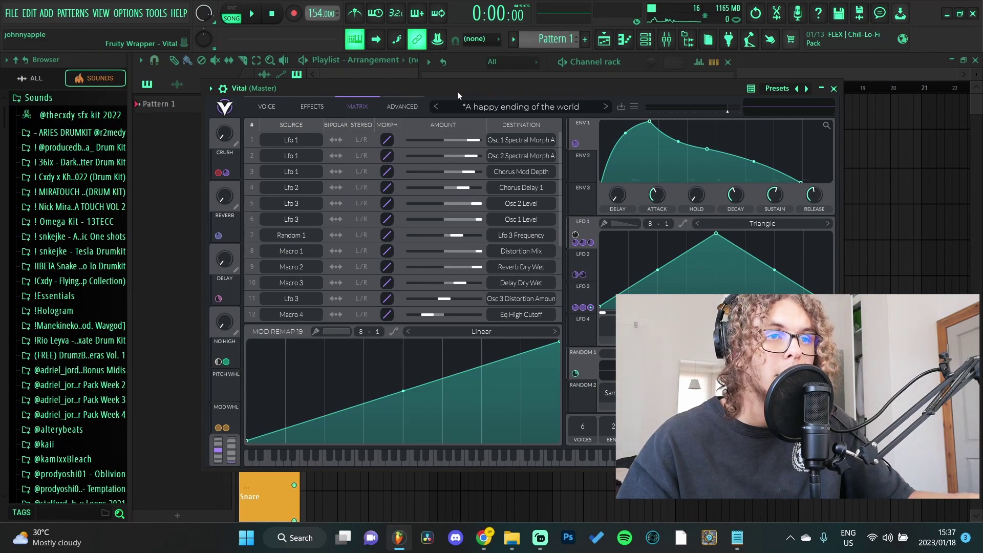
pyautogui.moveTo(457, 92); pyautogui.dragTo(453, 91)
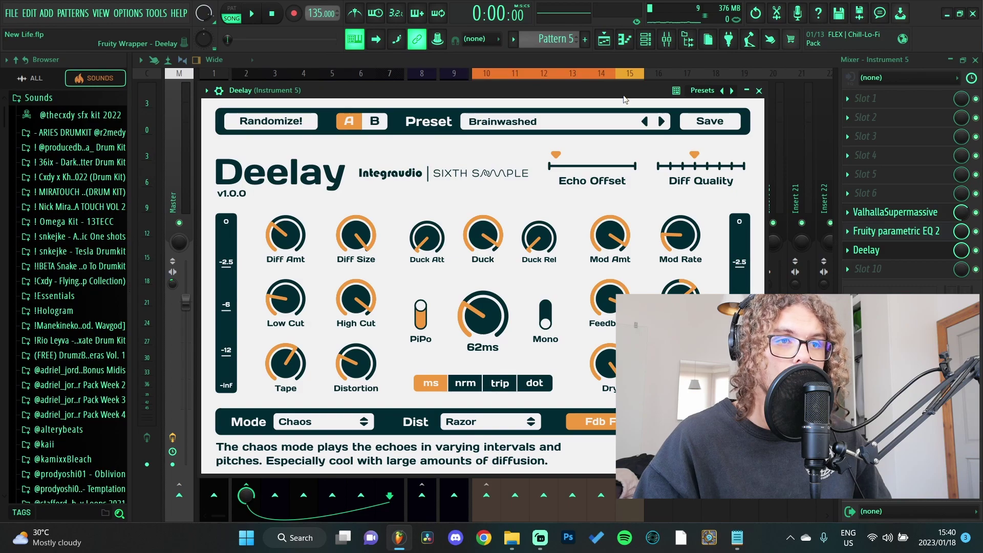
# Browse Deelay's preset categories, keep Brainwashed, and close the Deelay window
pyautogui.click(556, 123)
pyautogui.moveTo(533, 202)
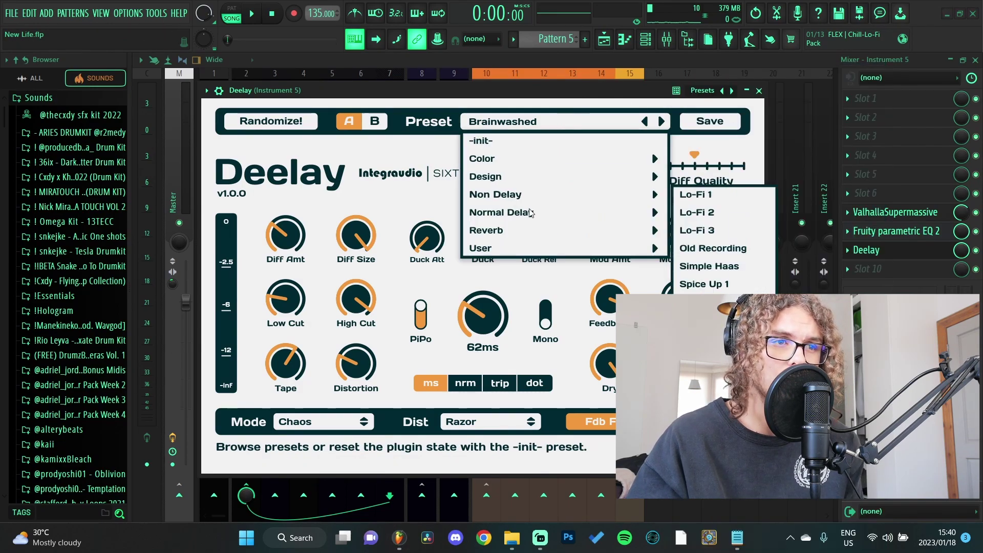
pyautogui.click(390, 141)
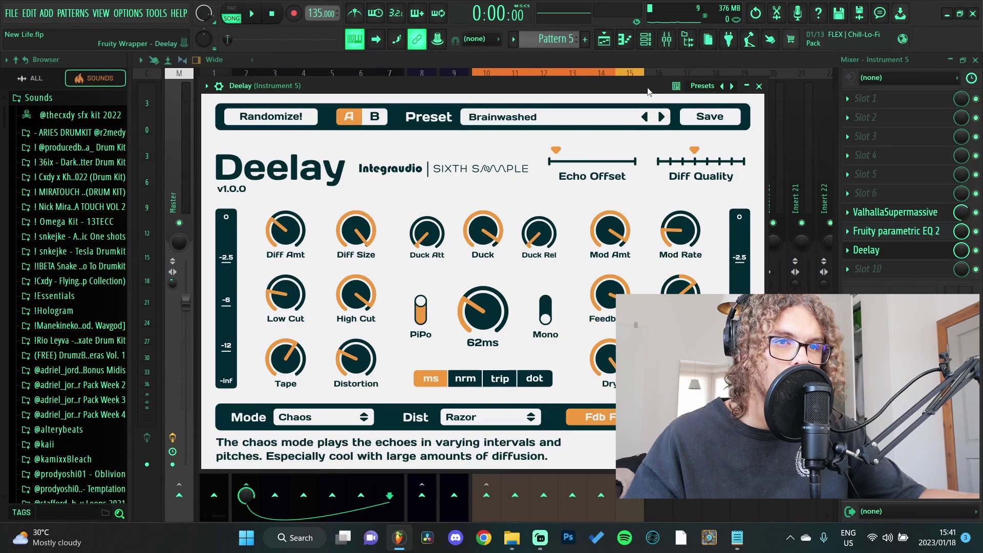
pyautogui.click(901, 250)
# Play the arrangement from the Playlist, then bring up Deelay's Mode list on Spice Up 3
pyautogui.click(604, 38)
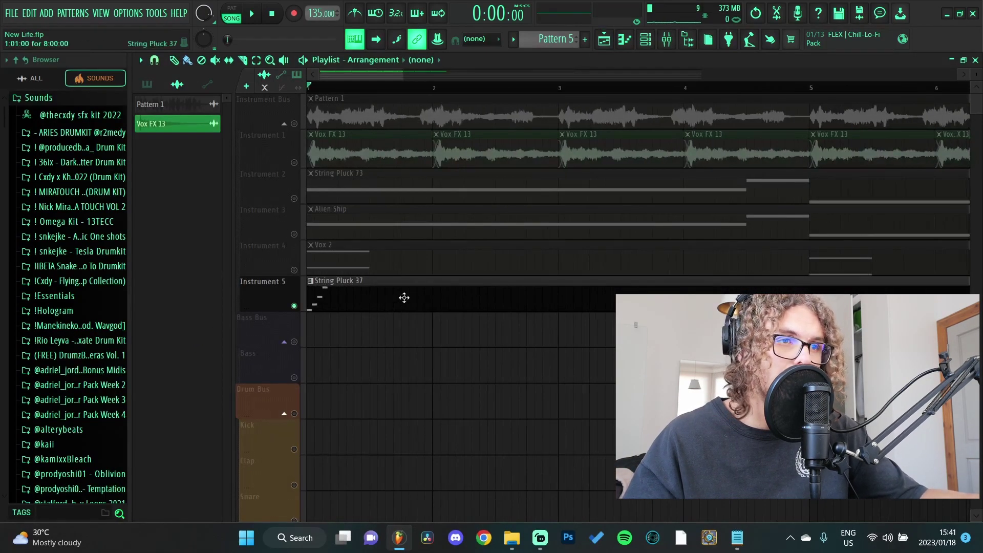
pyautogui.press('space')
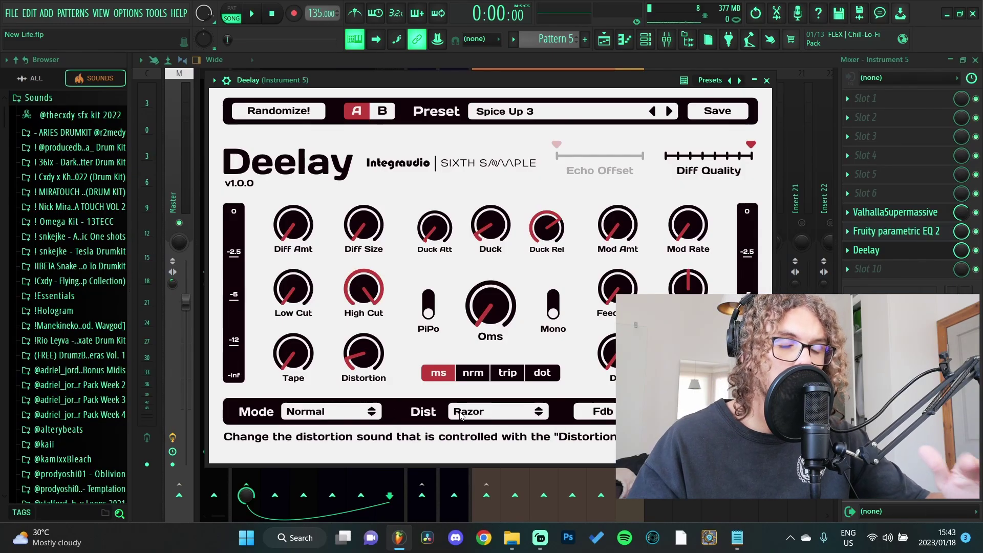
pyautogui.click(306, 415)
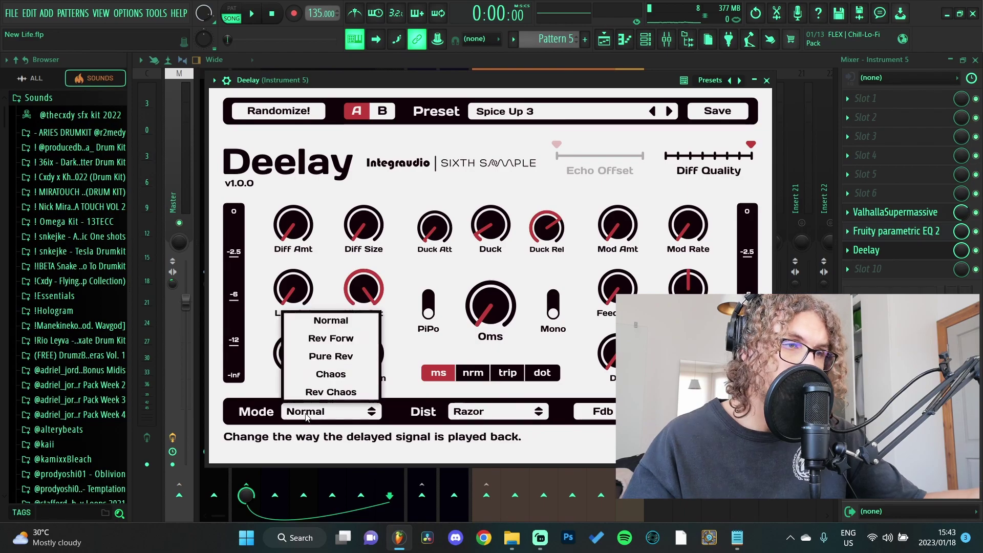
# Try Deelay's Rev Forw delay mode, then Pure Rev
pyautogui.click(341, 327)
pyautogui.click(328, 411)
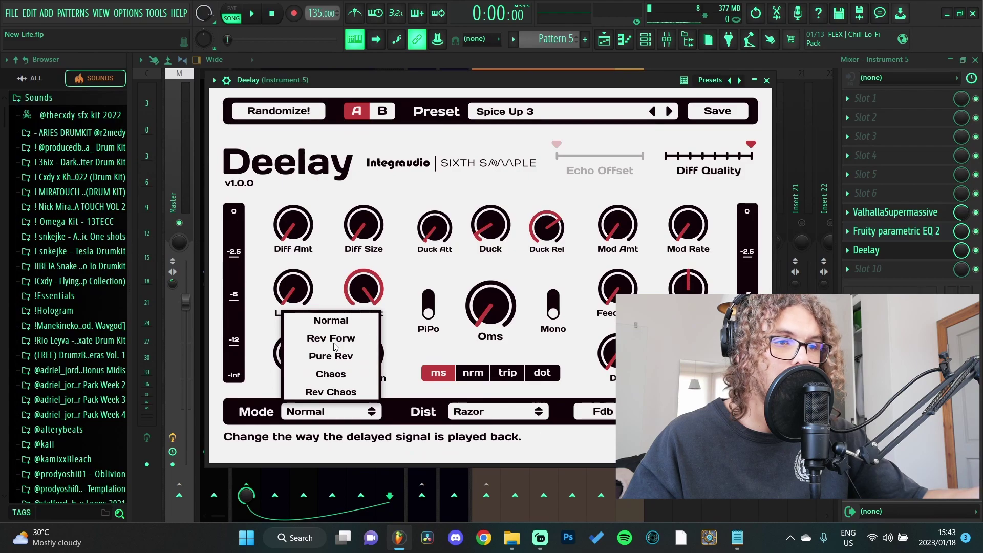
pyautogui.click(334, 341)
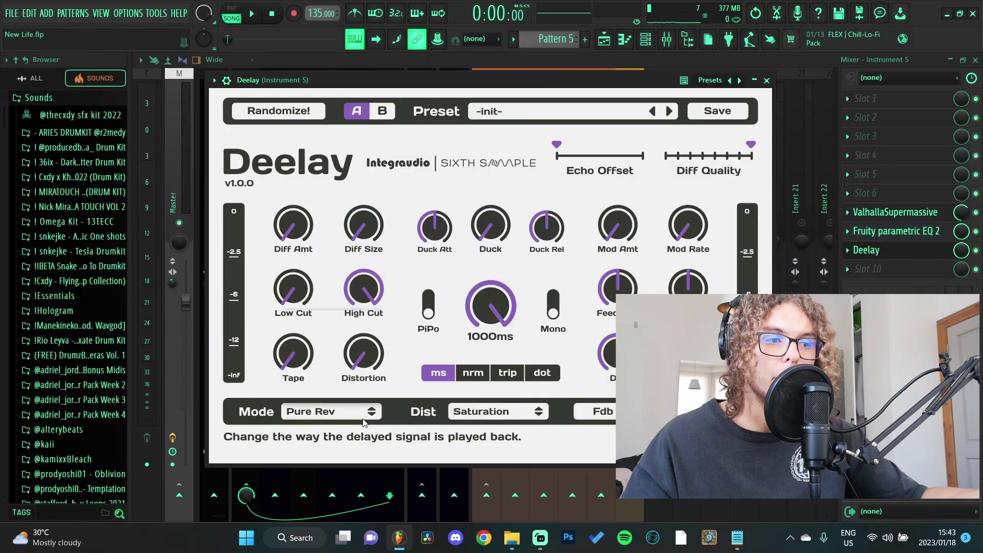
pyautogui.click(361, 415)
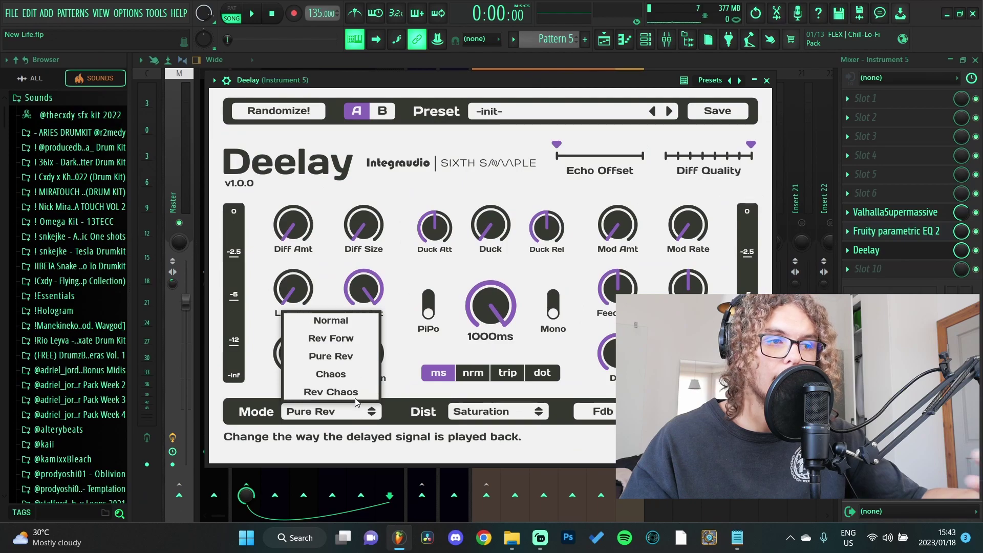
pyautogui.click(367, 362)
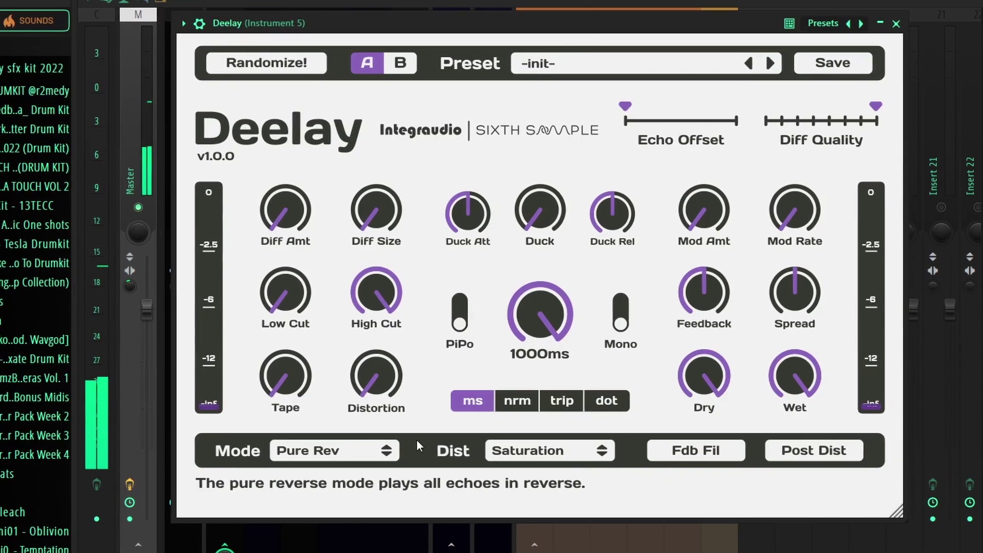
# Switch Deelay's delay mode to Chaos, then finish on Rev Chaos
pyautogui.click(362, 450)
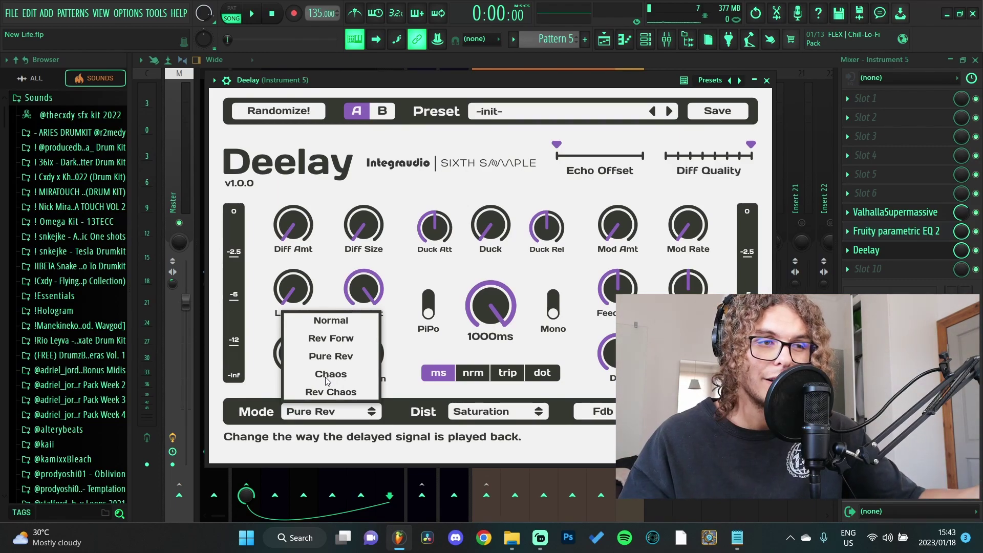
pyautogui.click(326, 376)
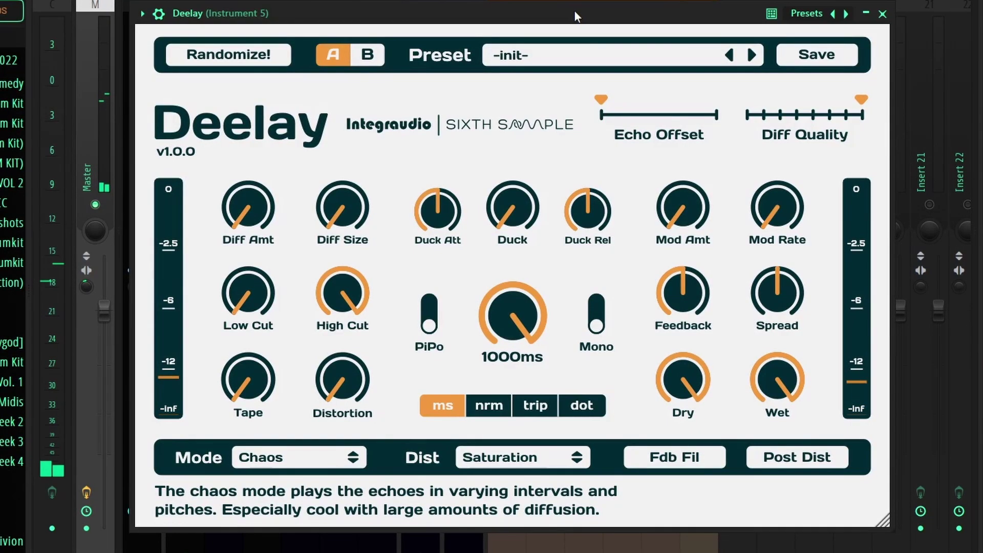
pyautogui.click(304, 456)
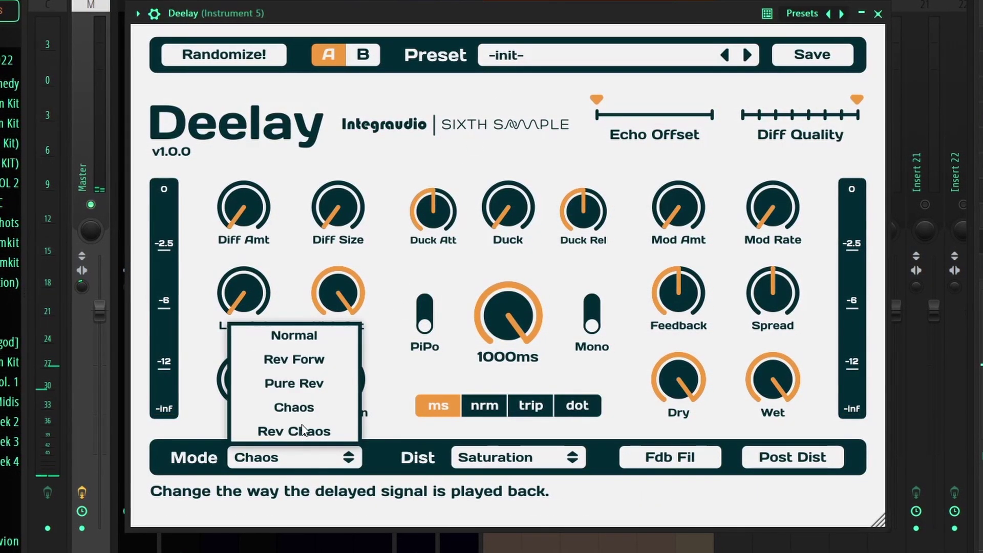
pyautogui.click(294, 432)
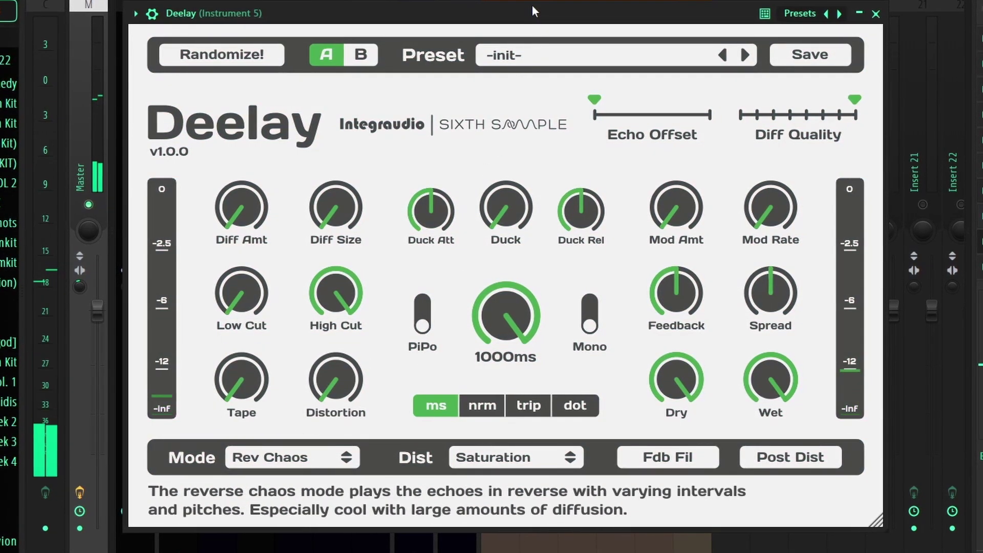